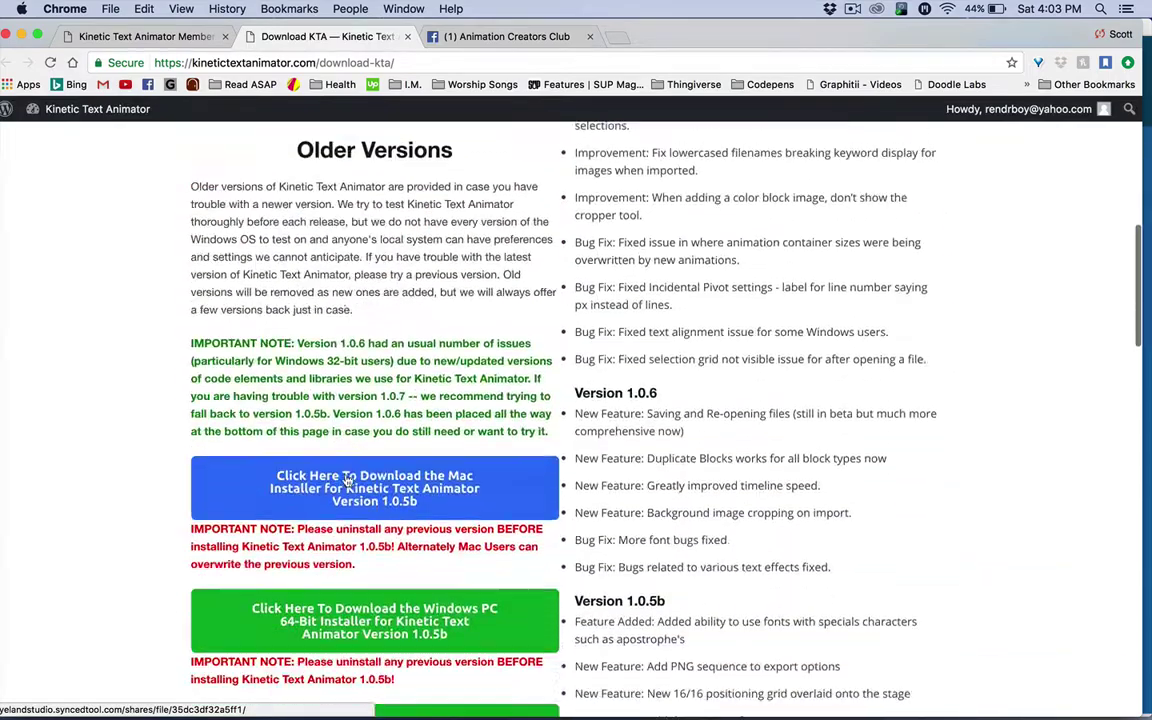
# - Scroll through the Download KTA page's 1.0.7 Mac and Windows installers, older versions and release notes
pyautogui.scroll(10, 347, 480)
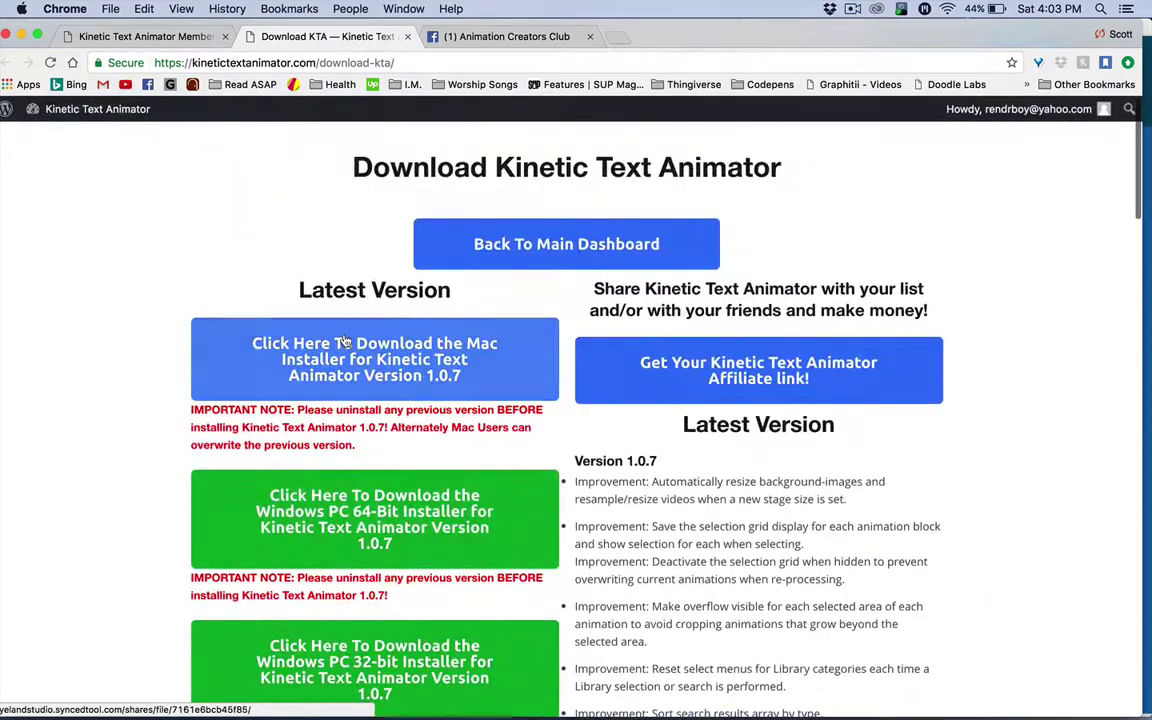
pyautogui.scroll(-1, 343, 342)
pyautogui.scroll(-10, 318, 333)
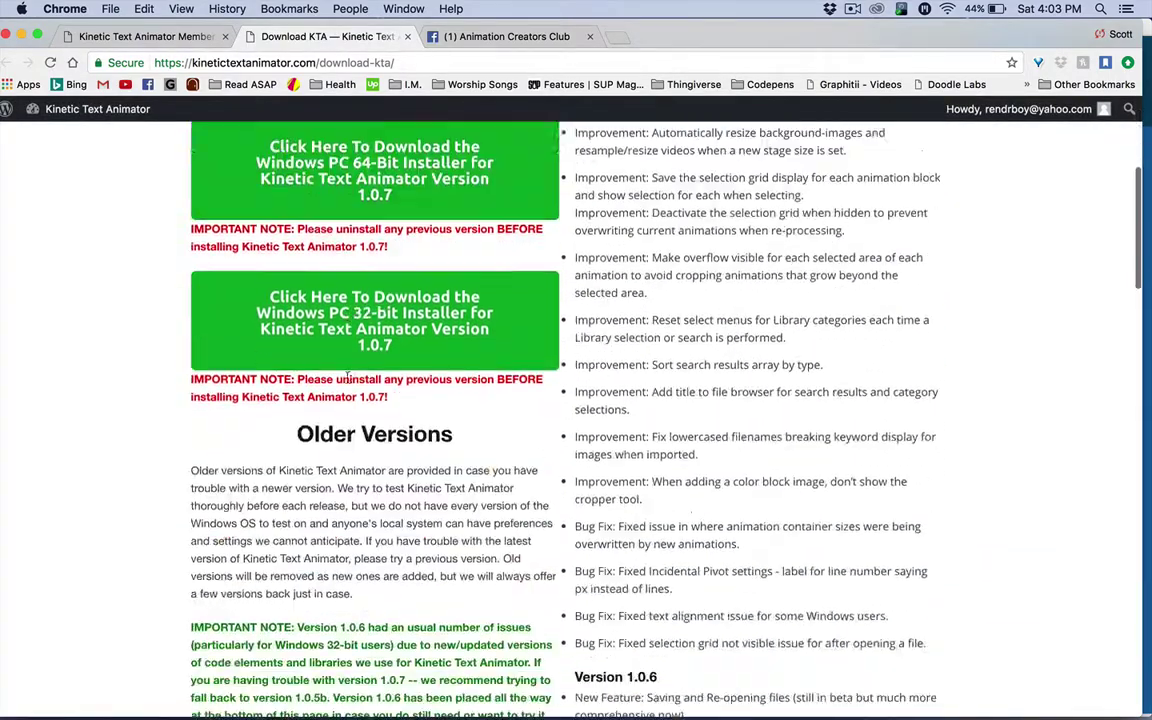
pyautogui.scroll(-8, 347, 383)
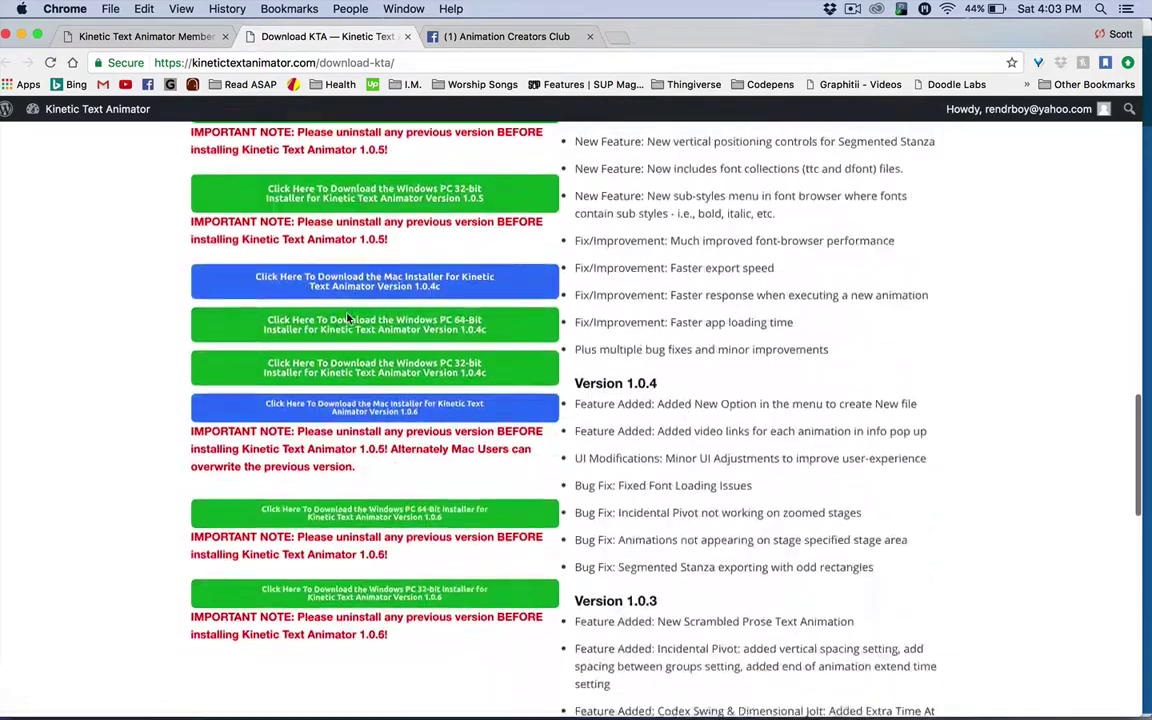
pyautogui.scroll(20, 600, 500)
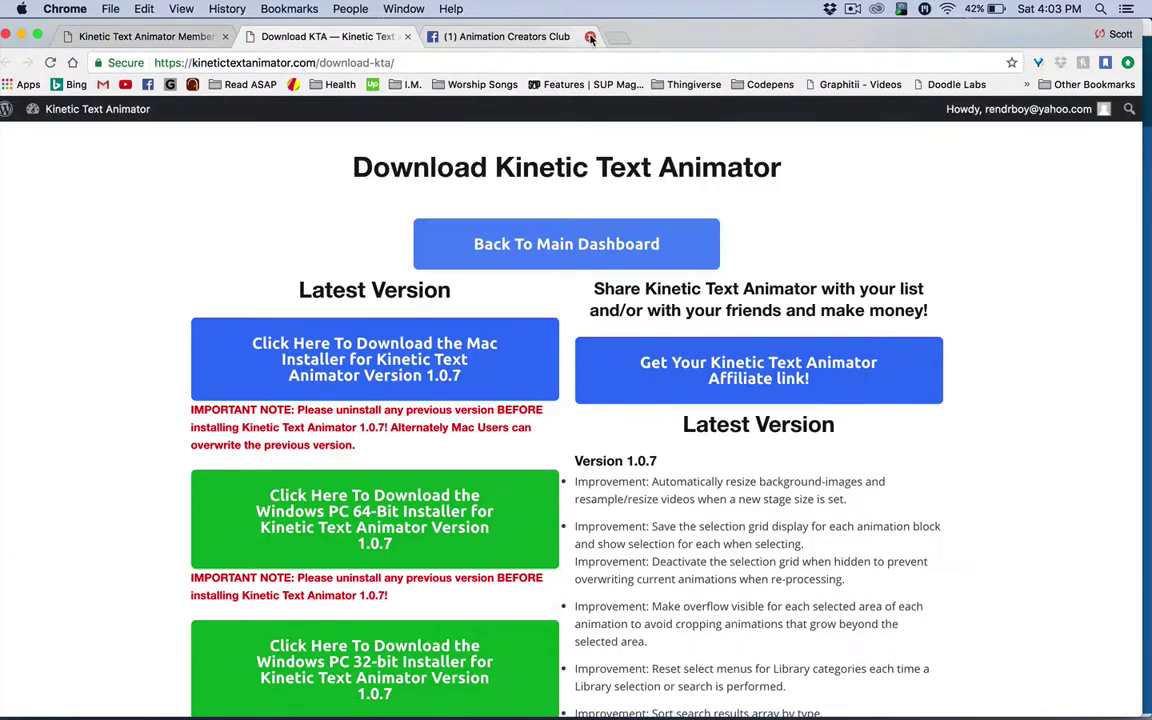
# - Browse the Animation Creators Club group feed to the Kinetic Text Animator post, then return to the Member Dashboard
pyautogui.click(105, 36)
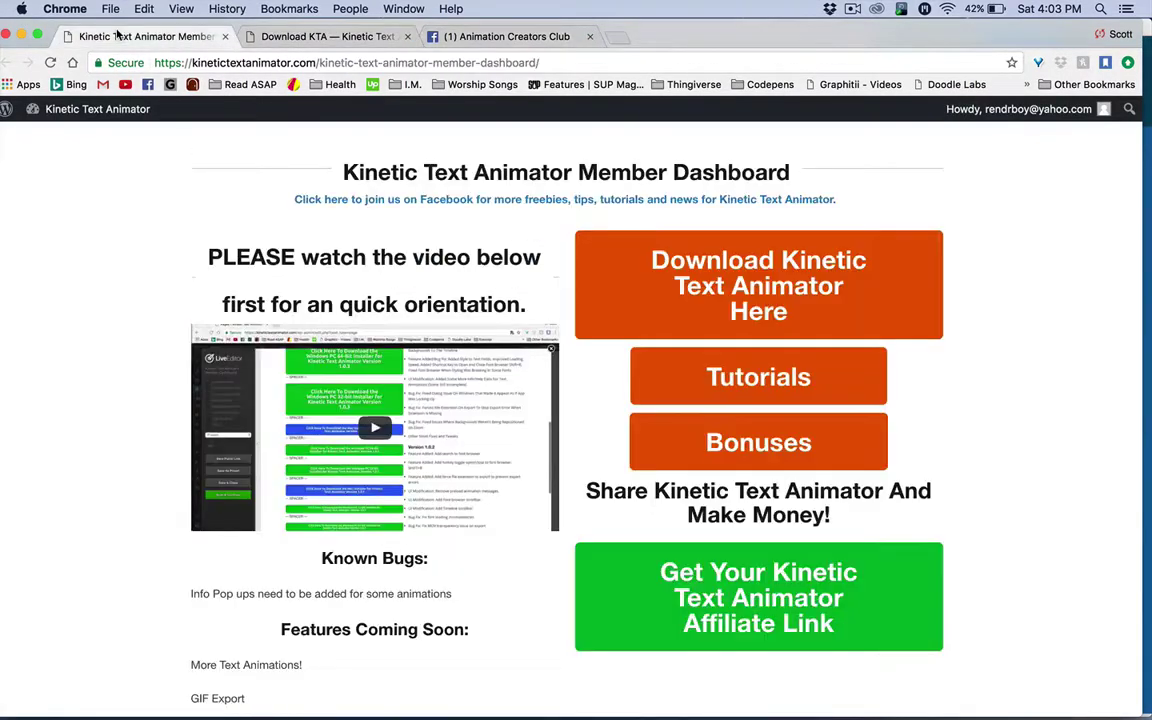
pyautogui.click(475, 40)
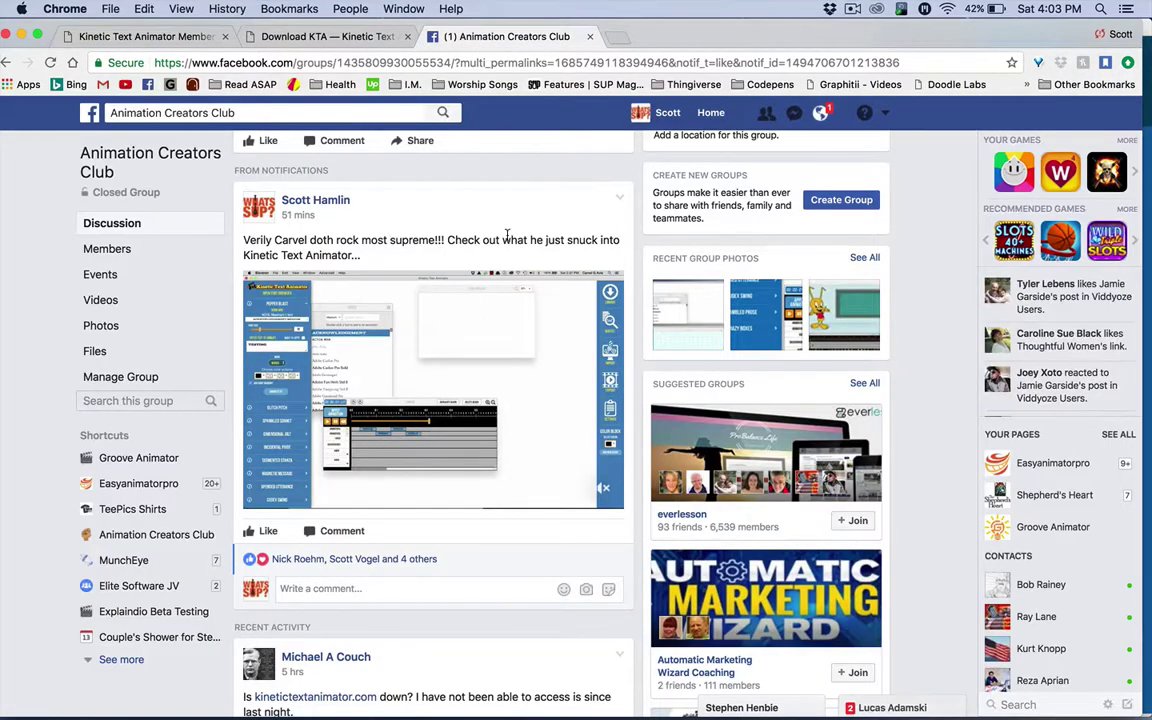
pyautogui.scroll(5, 507, 233)
pyautogui.scroll(3, 638, 247)
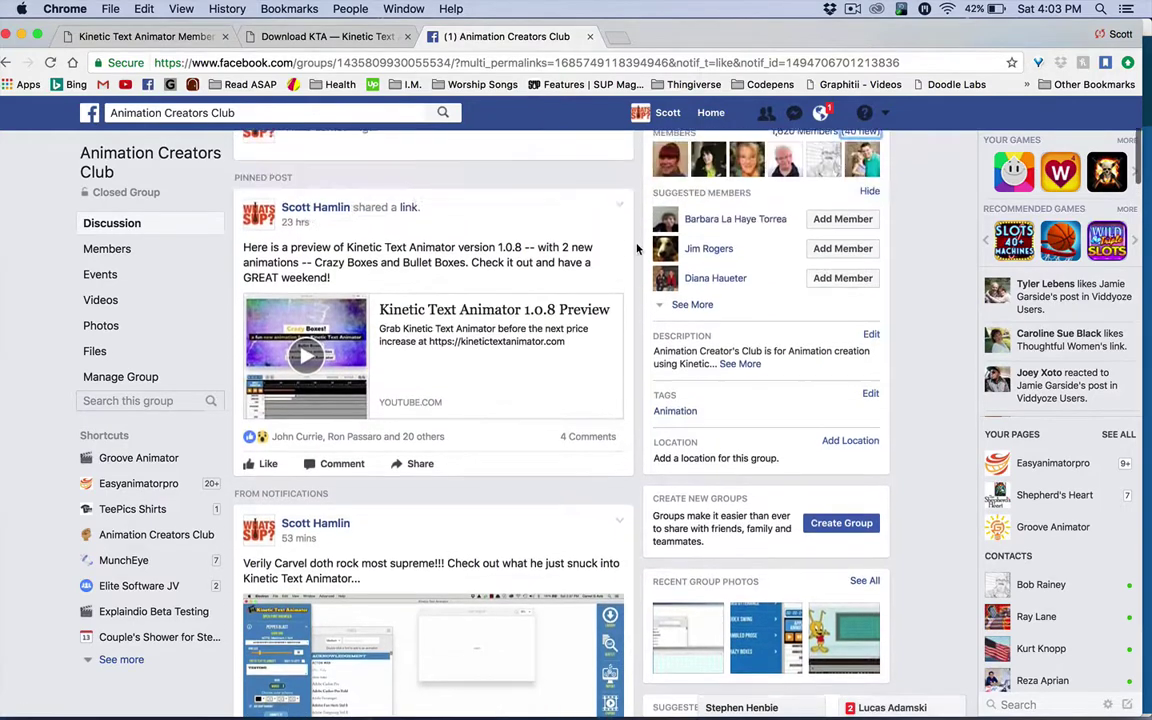
pyautogui.scroll(-3, 453, 258)
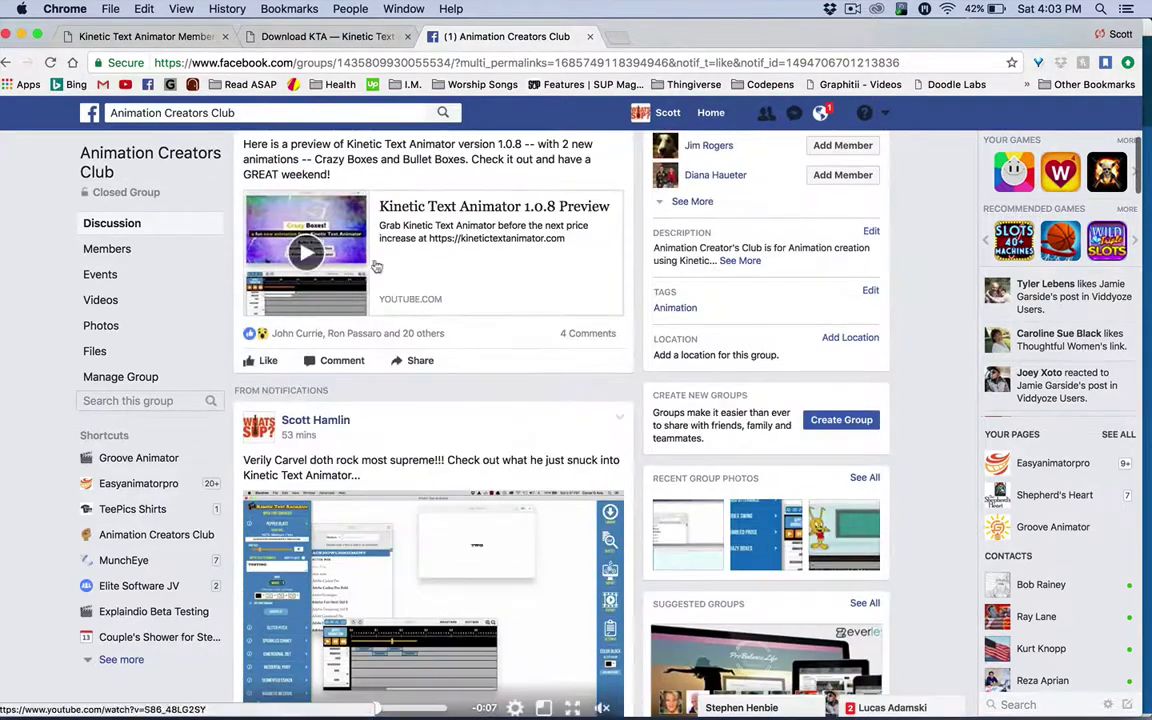
pyautogui.scroll(2, 453, 258)
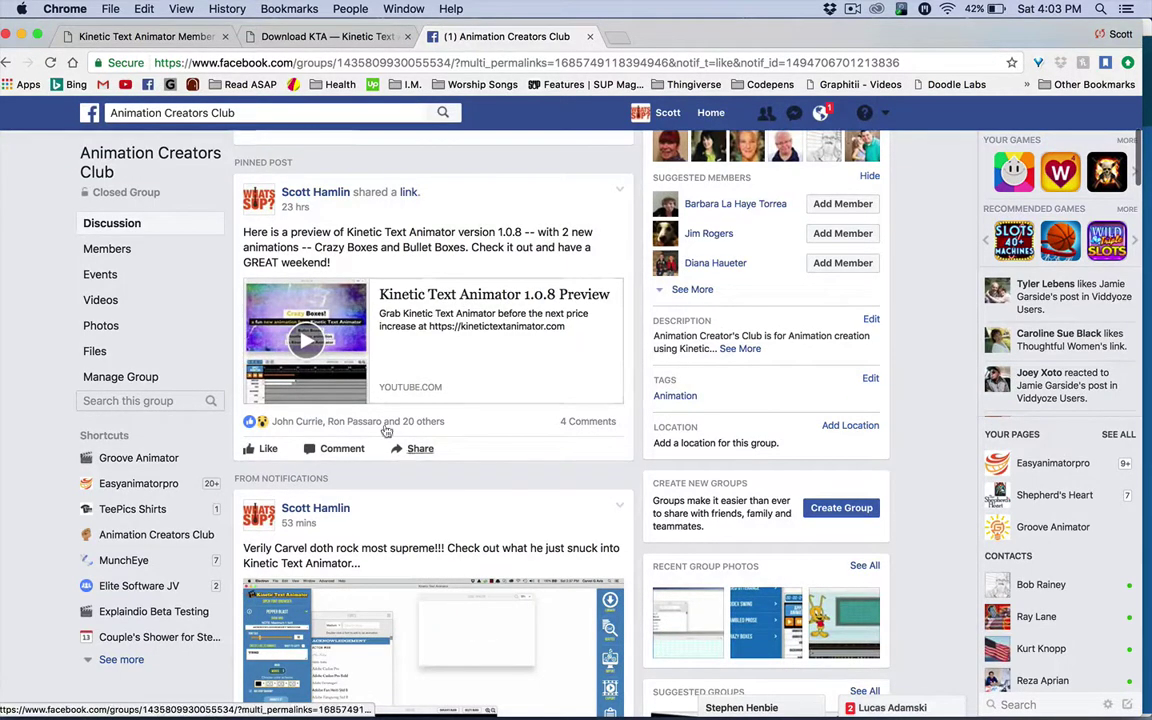
pyautogui.scroll(-3, 385, 430)
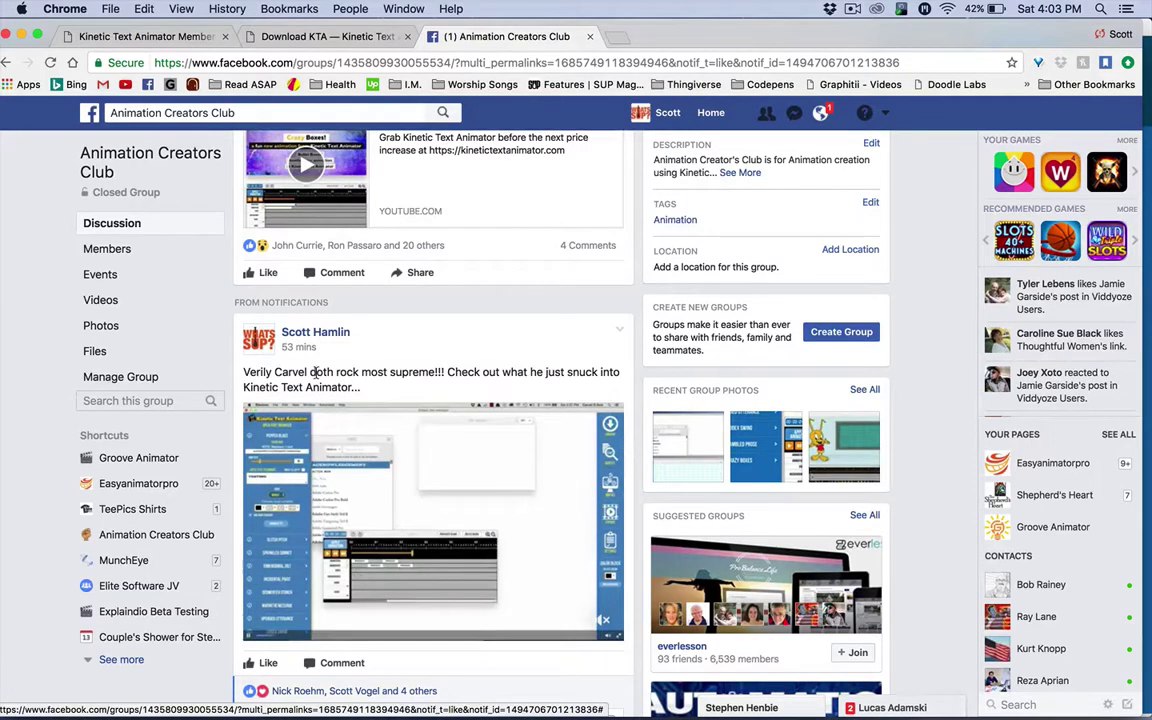
pyautogui.scroll(-3, 362, 443)
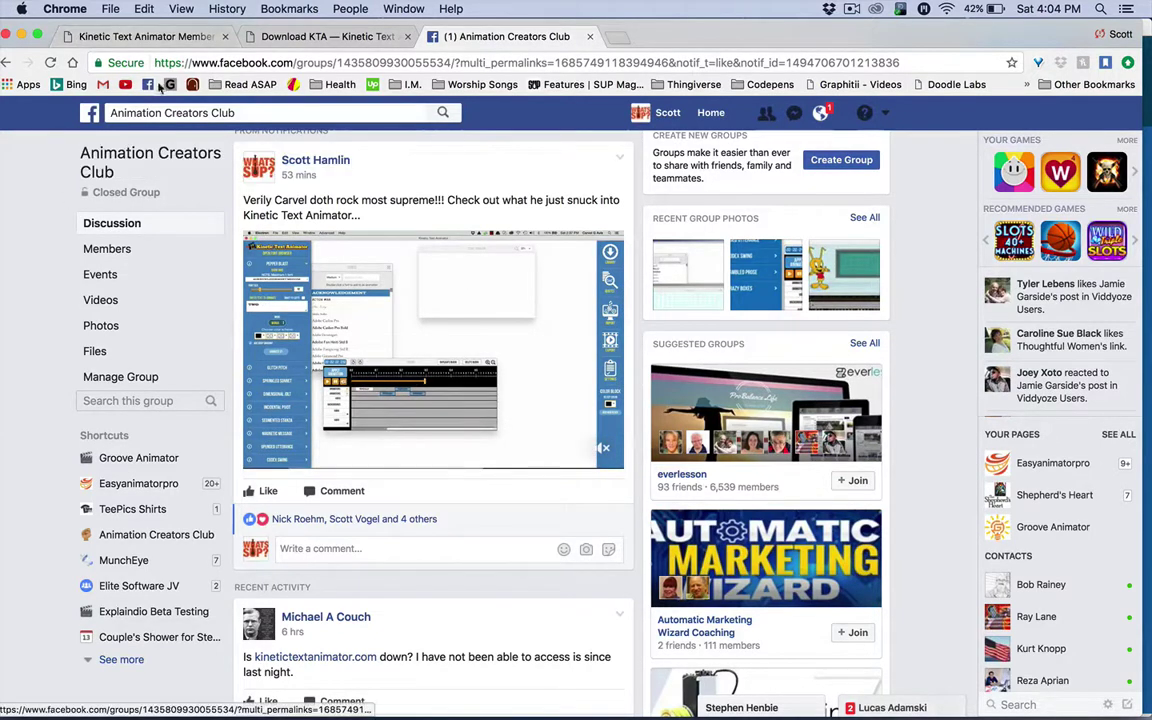
pyautogui.click(131, 40)
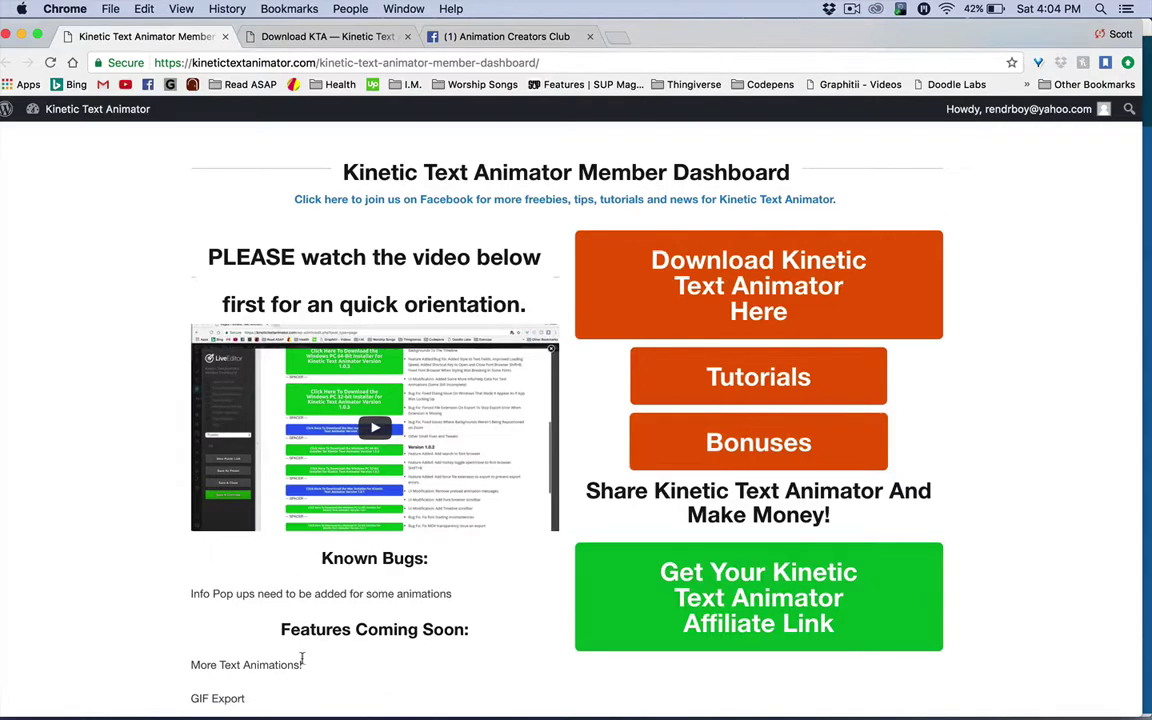
pyautogui.scroll(-1, 320, 606)
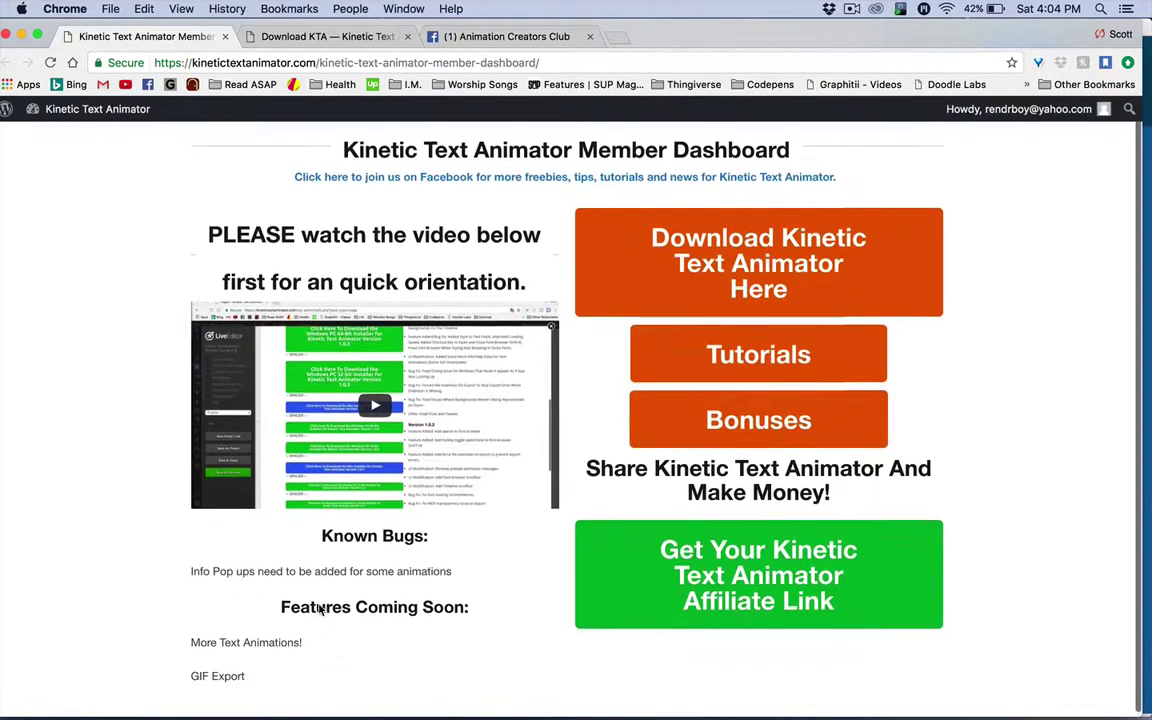
pyautogui.scroll(1, 319, 592)
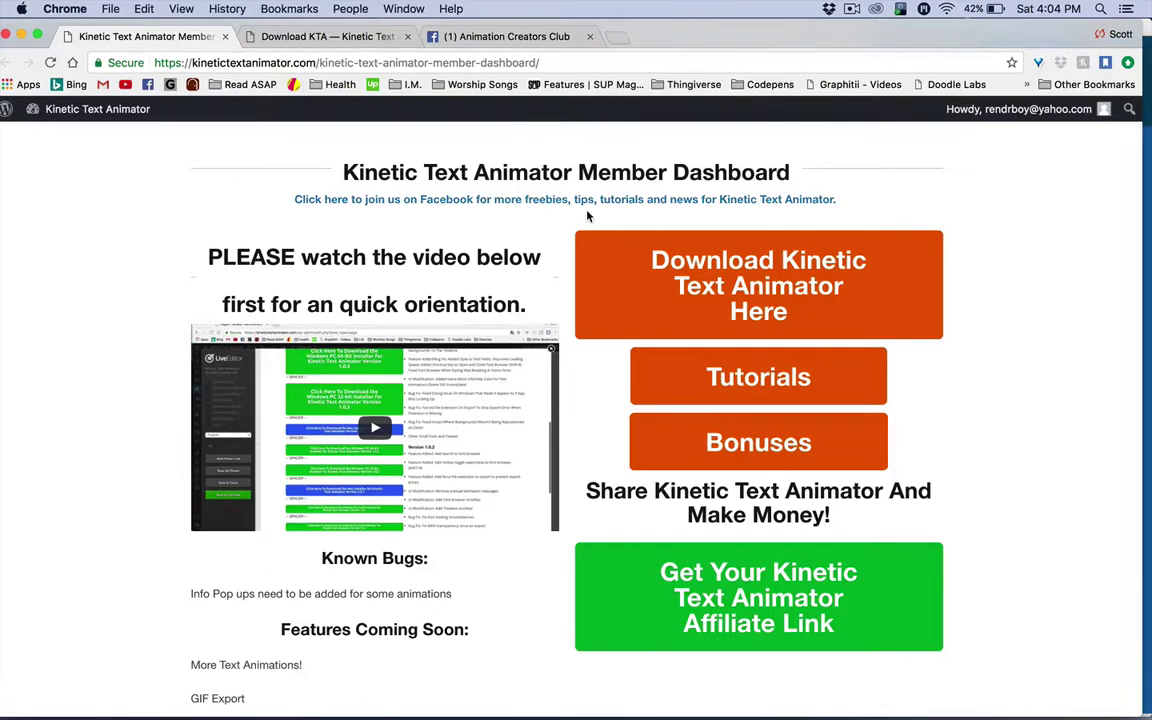
pyautogui.click(476, 36)
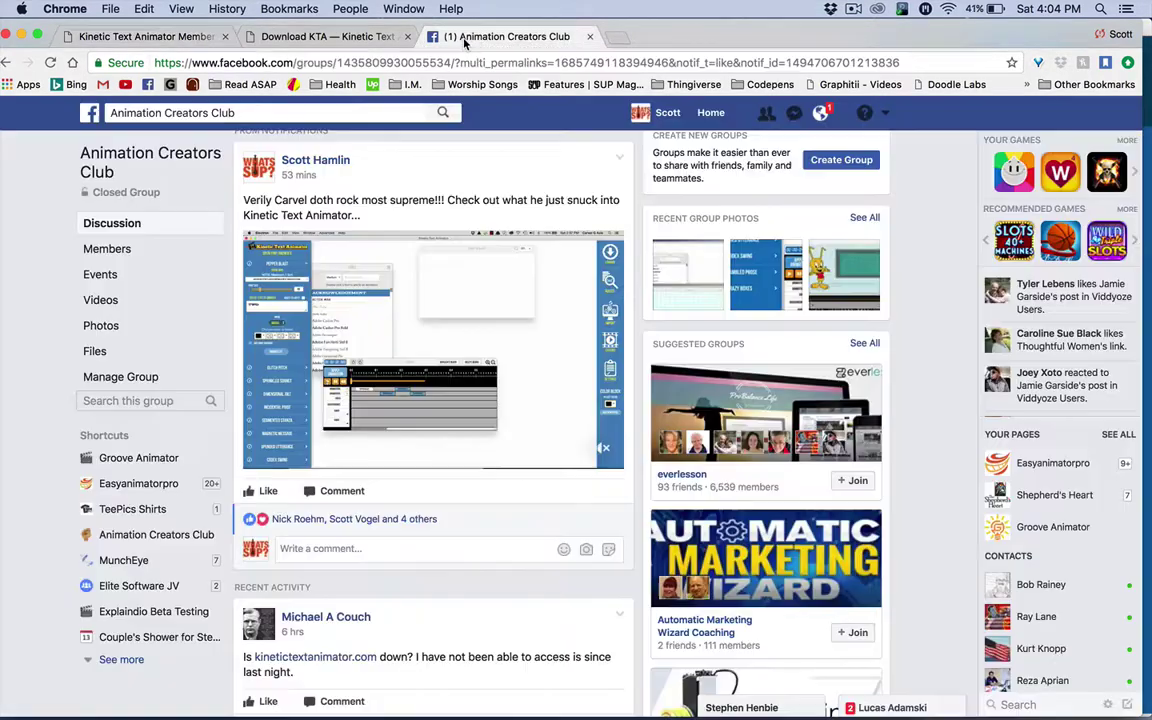
pyautogui.click(151, 38)
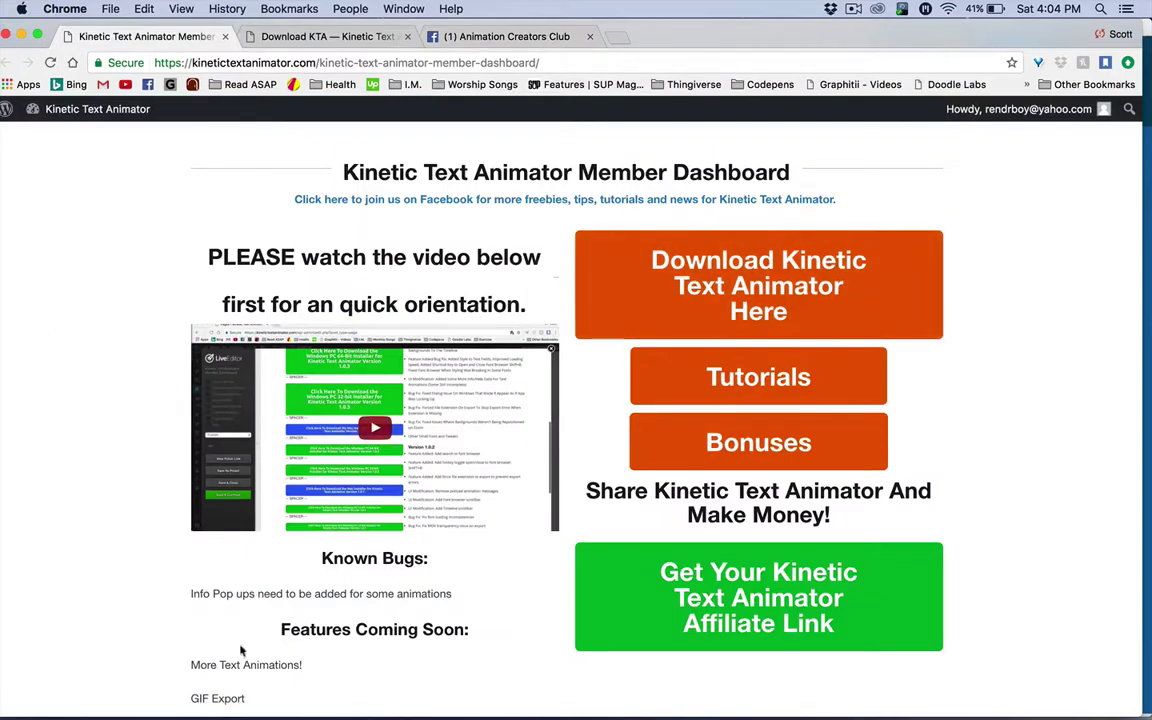
pyautogui.moveTo(300, 714)
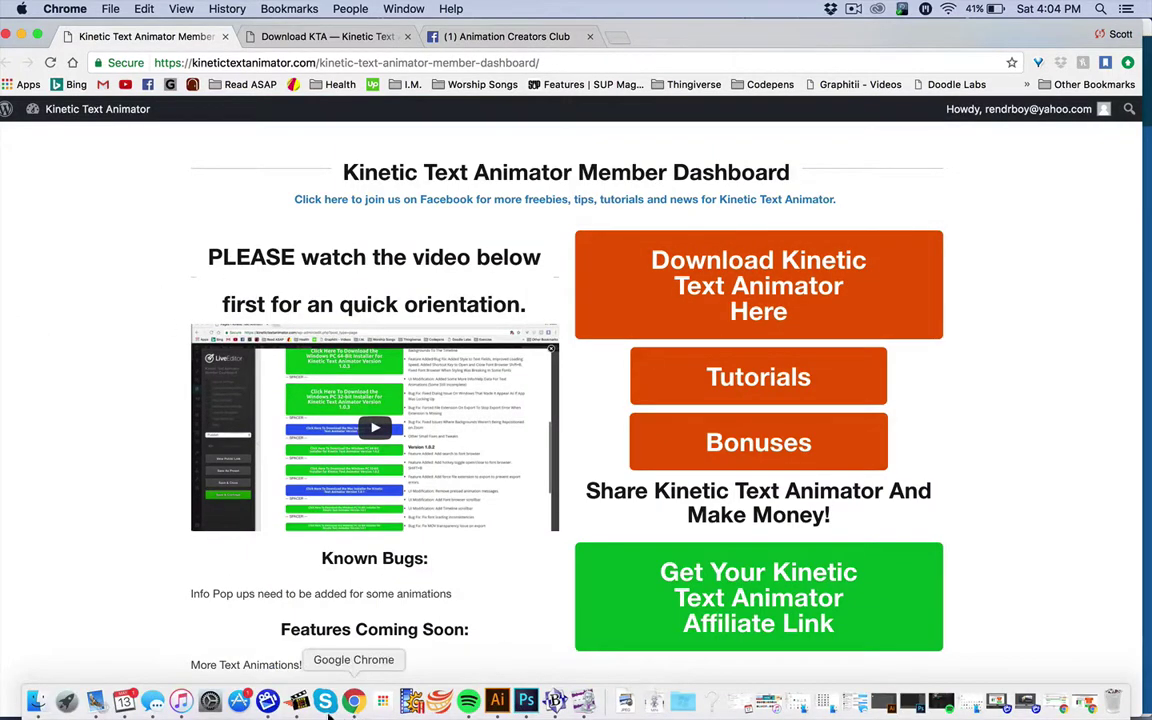
# - Bring the Kinetic Text Animator project forward, hide the library panel and collapse the Glitch Pitch settings
pyautogui.click(298, 702)
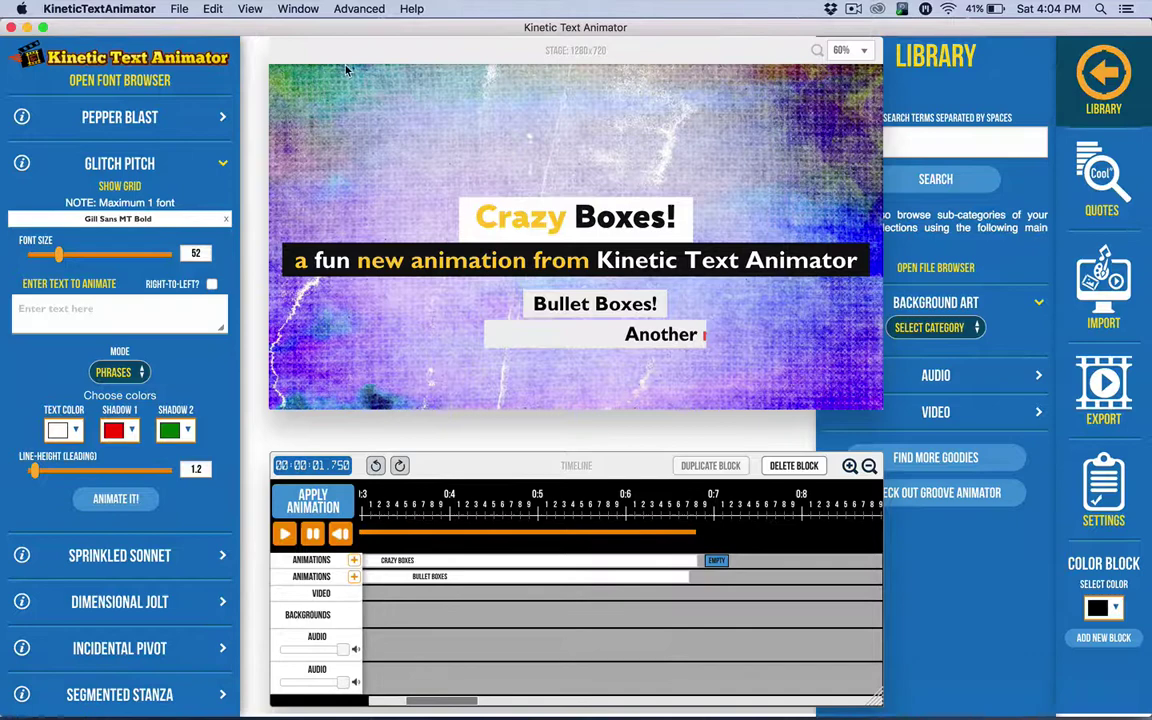
pyautogui.moveTo(340, 52); pyautogui.dragTo(318, 52)
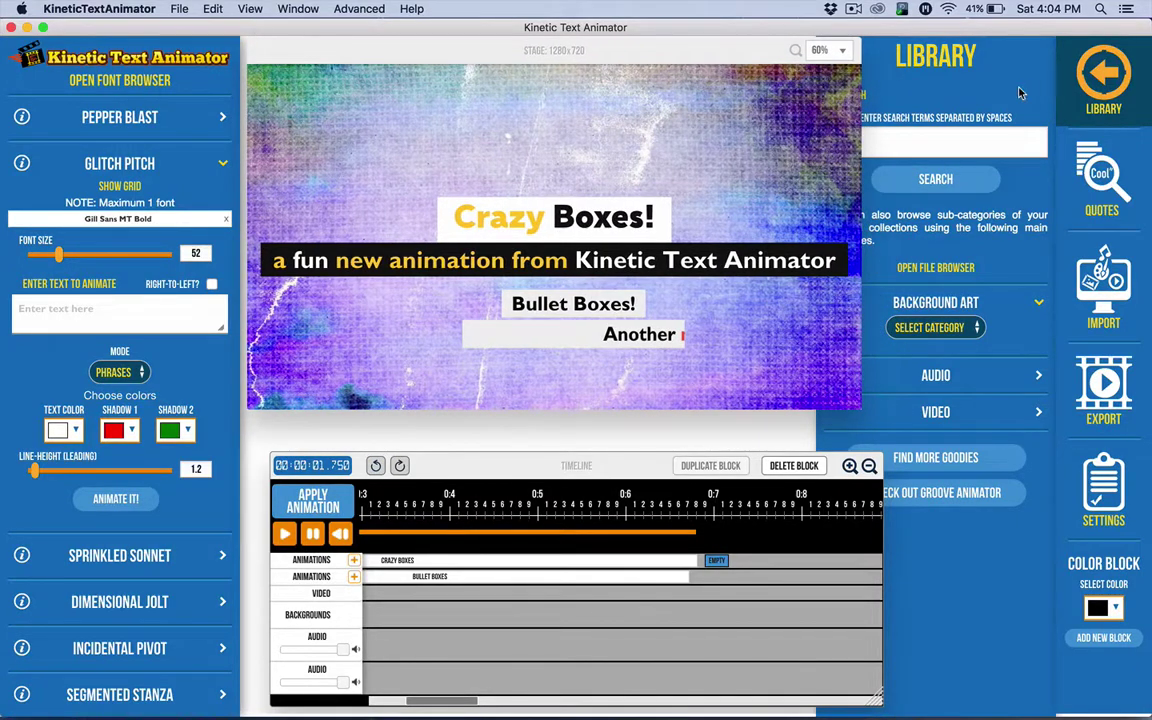
pyautogui.click(990, 55)
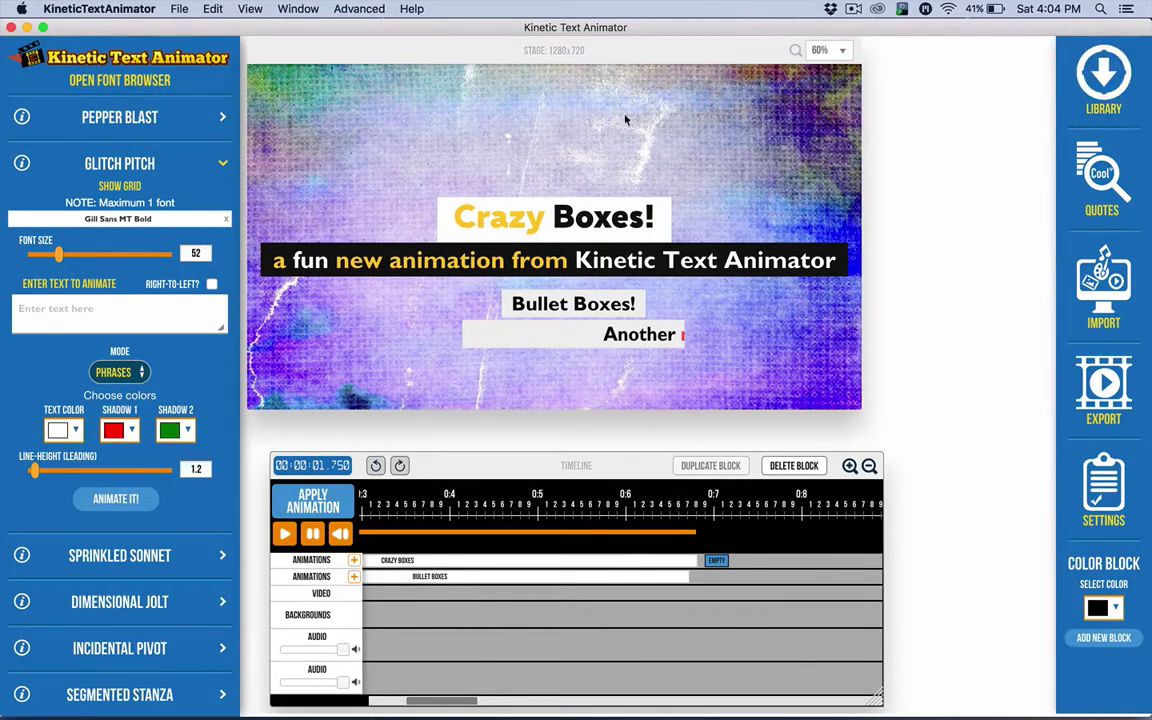
pyautogui.click(102, 156)
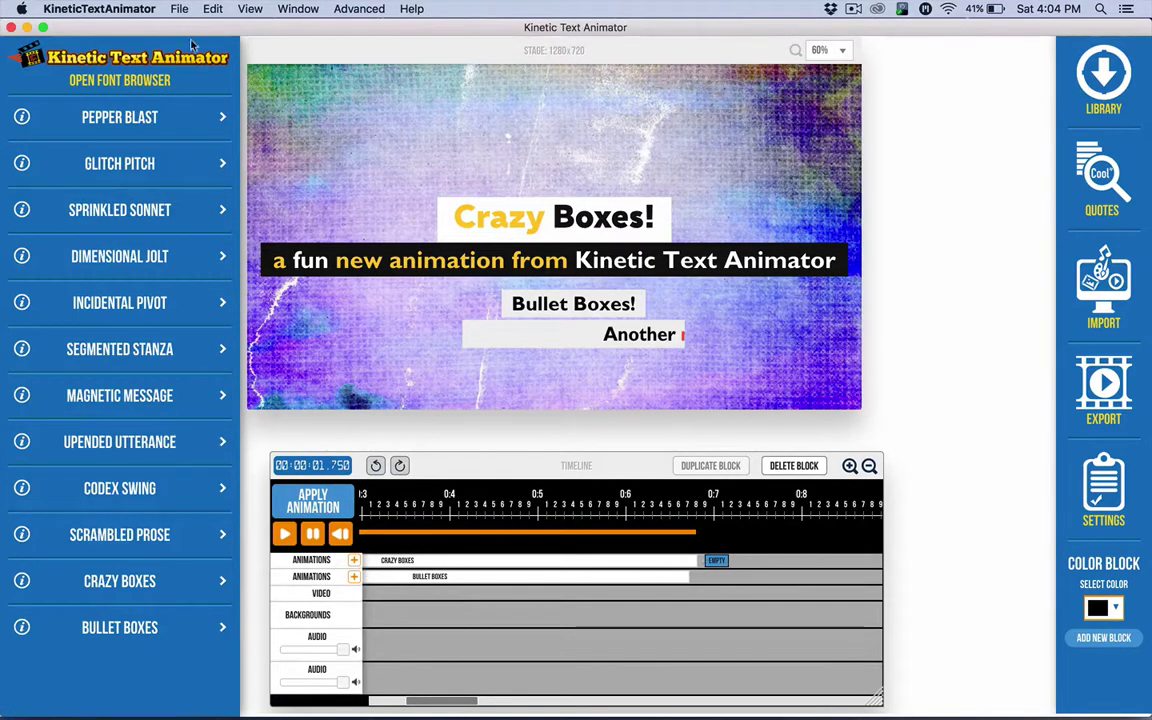
pyautogui.click(115, 83)
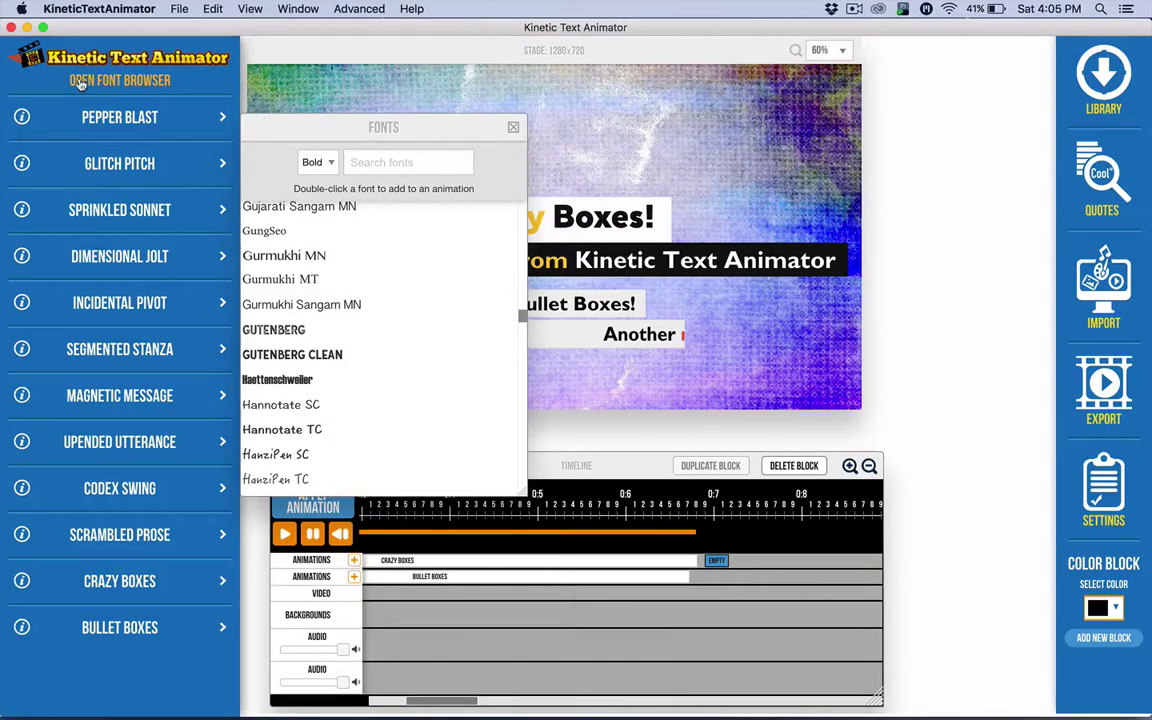
pyautogui.click(511, 128)
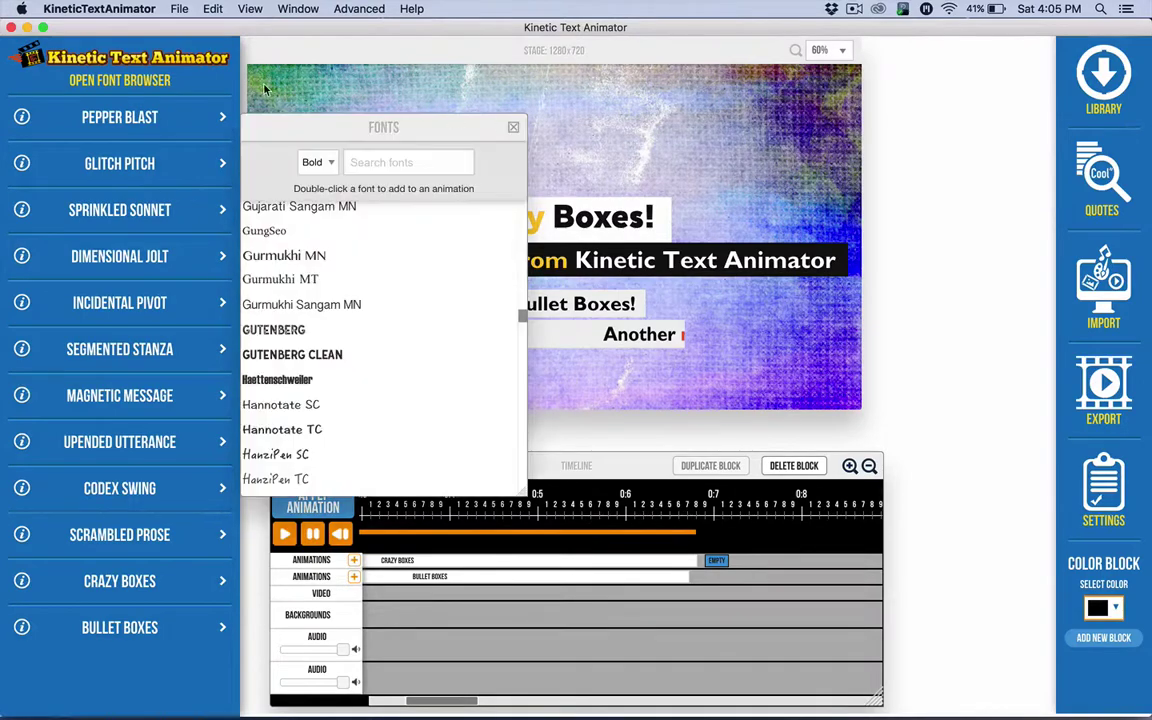
pyautogui.click(512, 126)
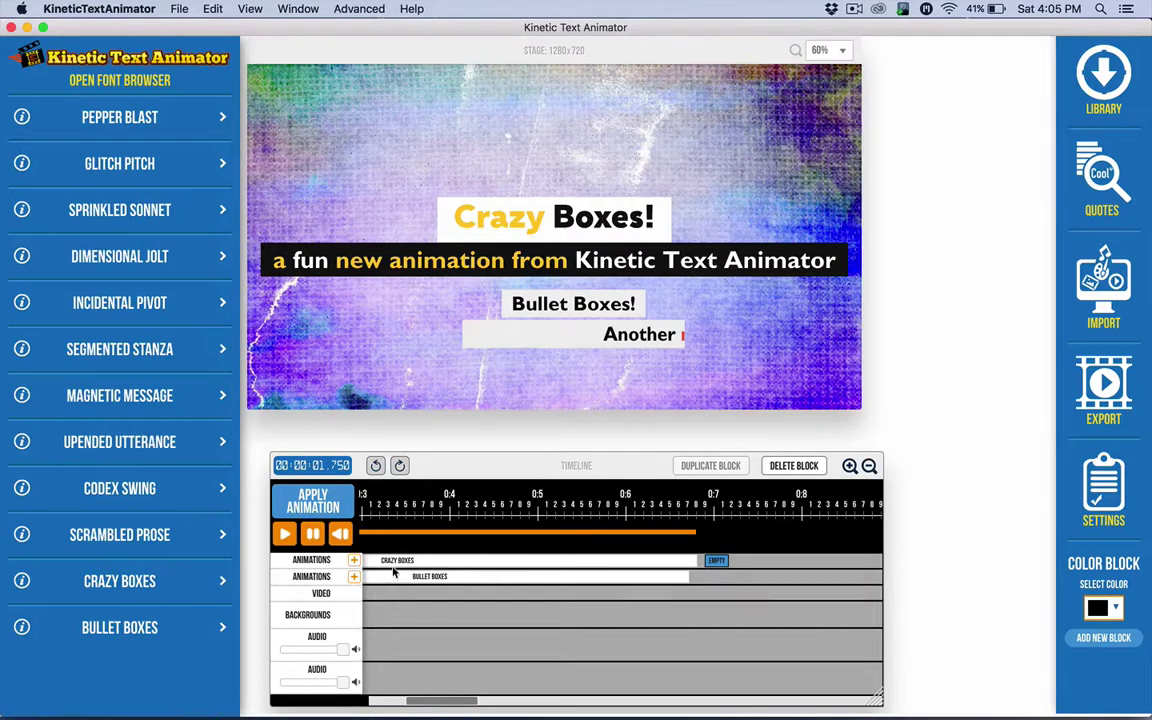
# - Shift the Bullet Boxes block later and scrub the playhead to about 5 seconds to preview
pyautogui.moveTo(413, 576); pyautogui.dragTo(411, 576)
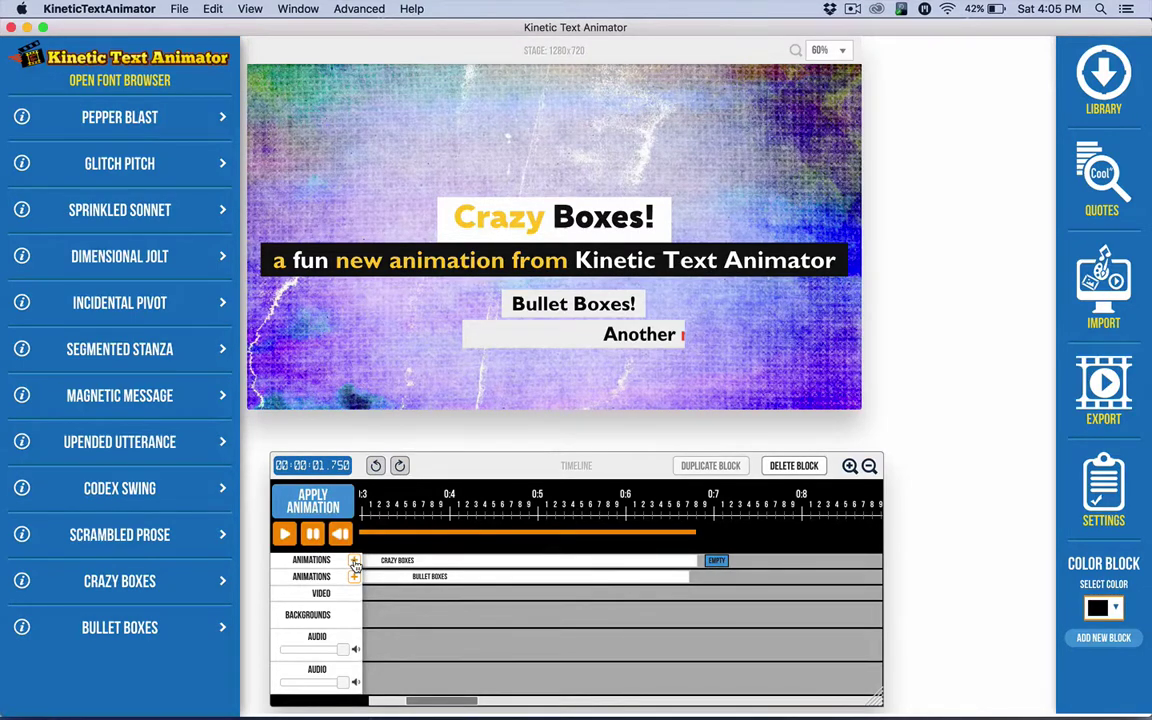
pyautogui.hscroll(-5, 446, 553)
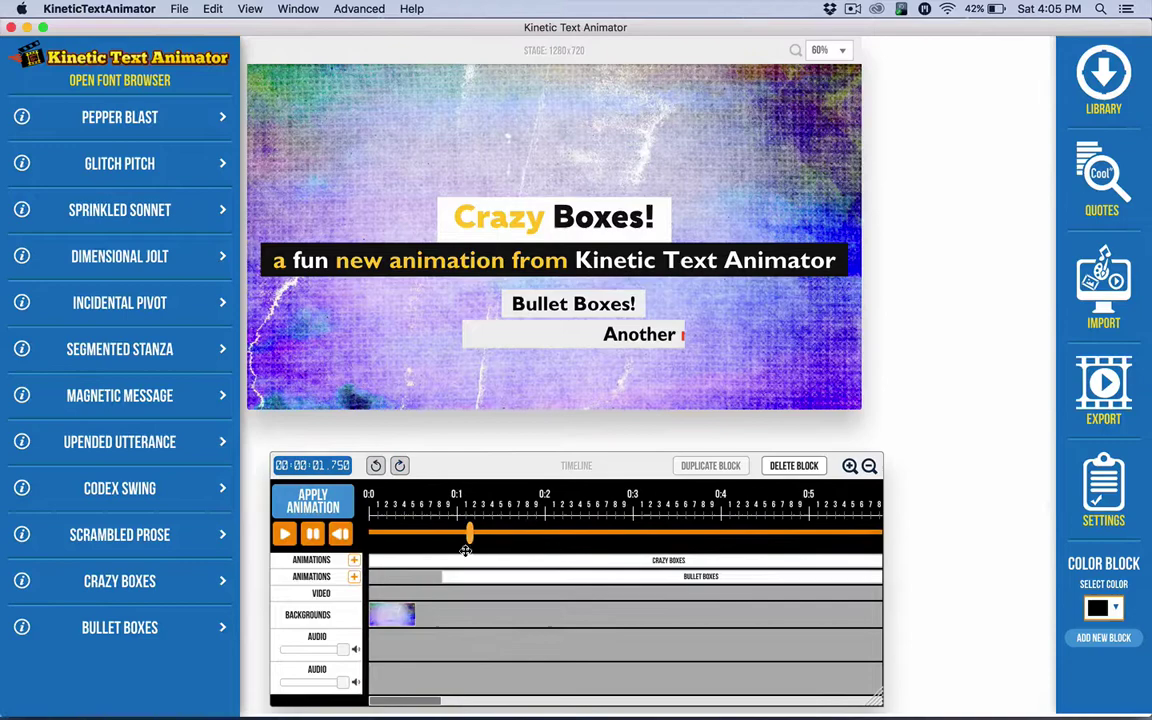
pyautogui.moveTo(470, 537); pyautogui.dragTo(822, 537)
pyautogui.hscroll(4, 636, 540)
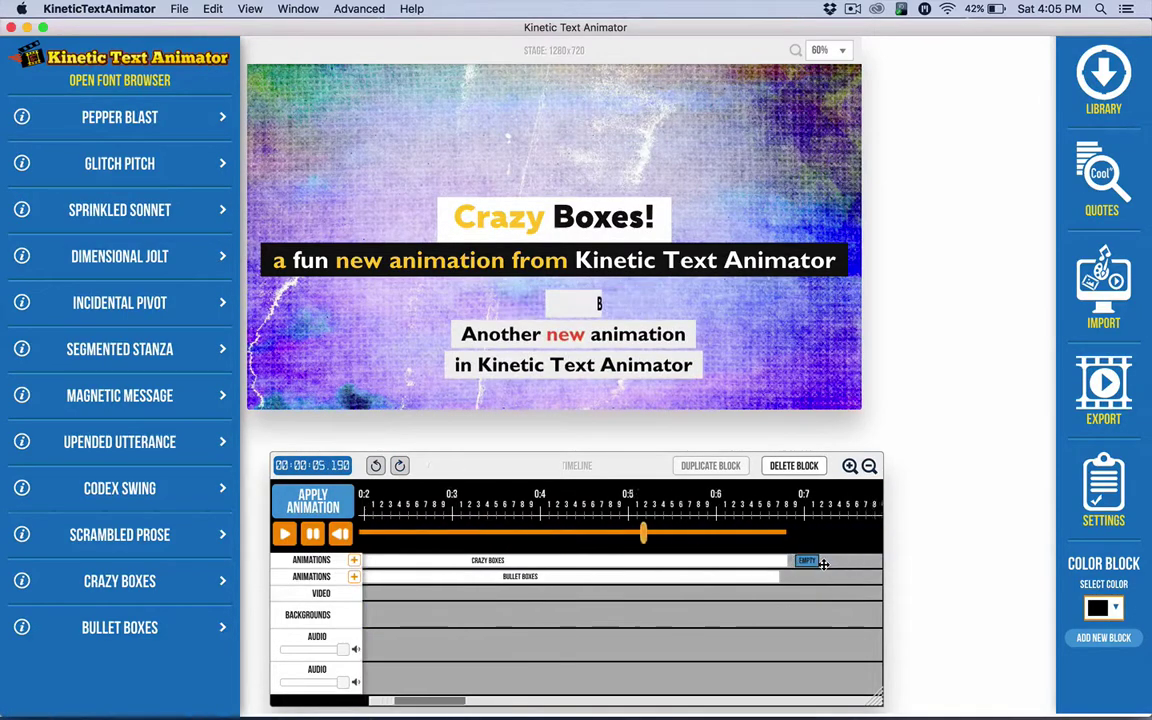
pyautogui.hscroll(3, 549, 537)
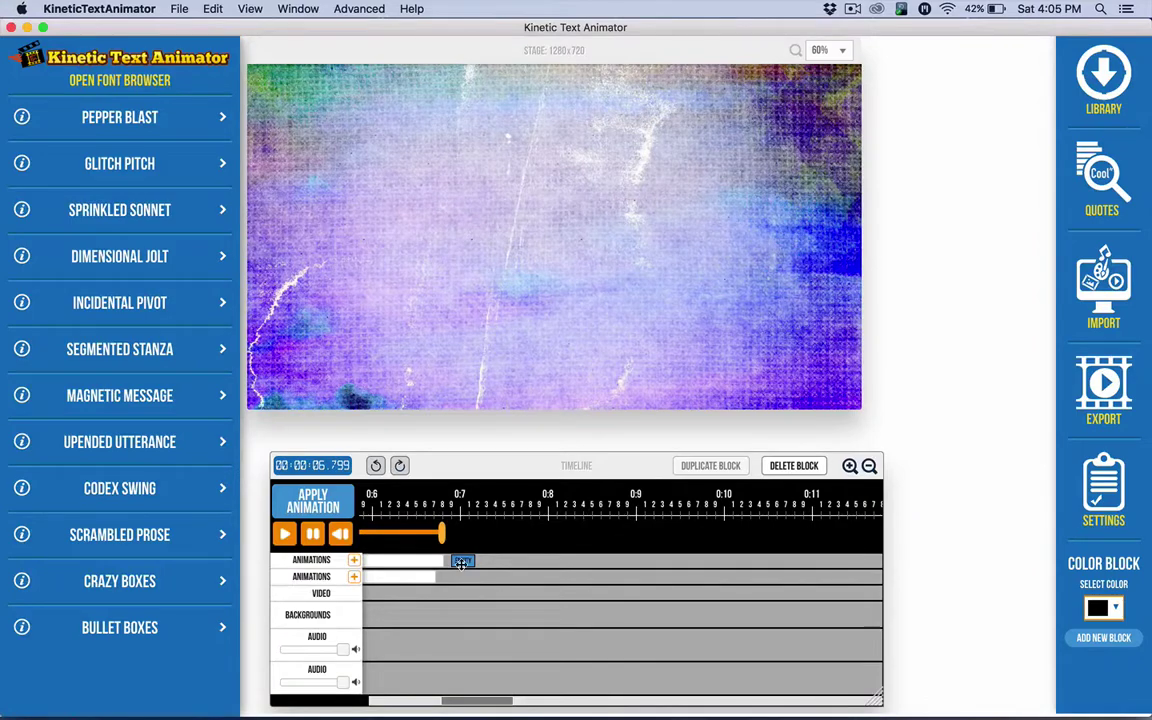
# - Generate a Glitch Pitch animation of 'This is sample text', toggling the alignment grid on and off
pyautogui.click(102, 158)
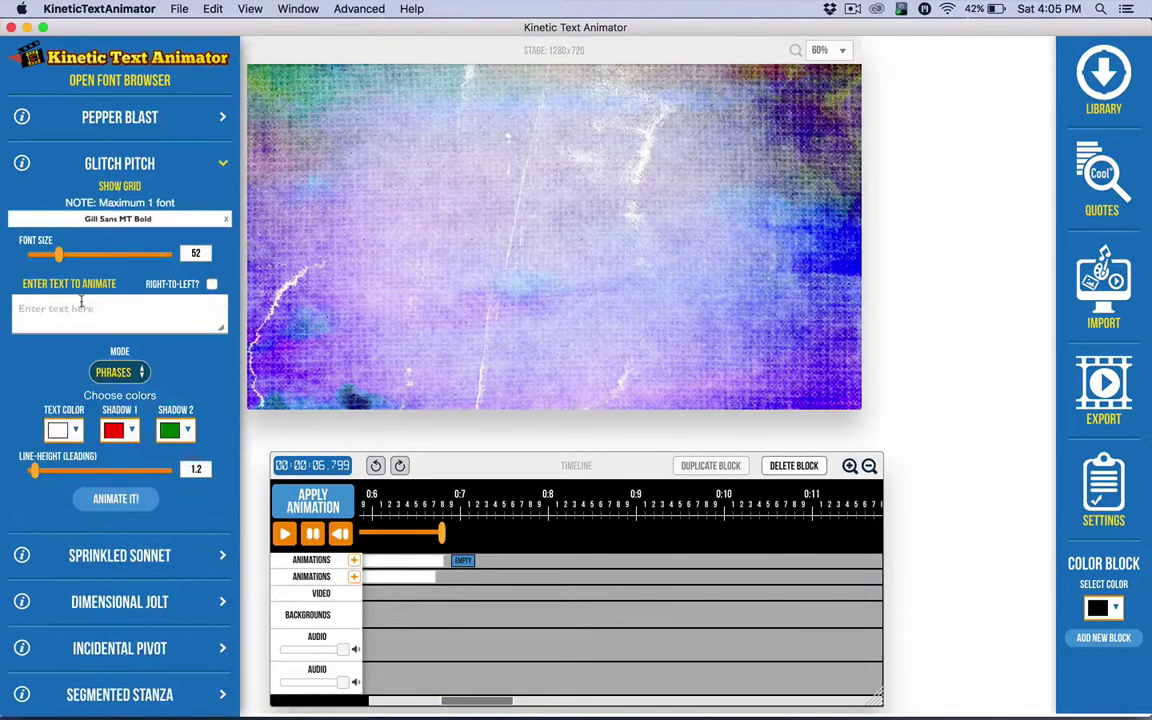
pyautogui.write('This is sample text')
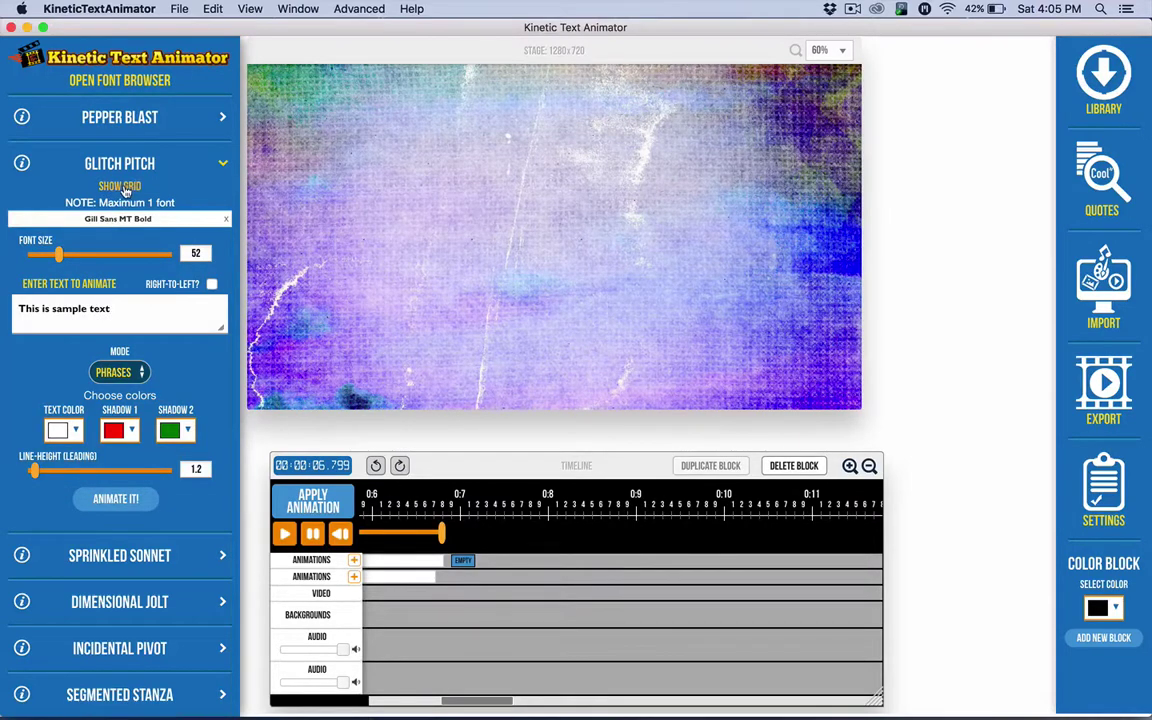
pyautogui.click(120, 187)
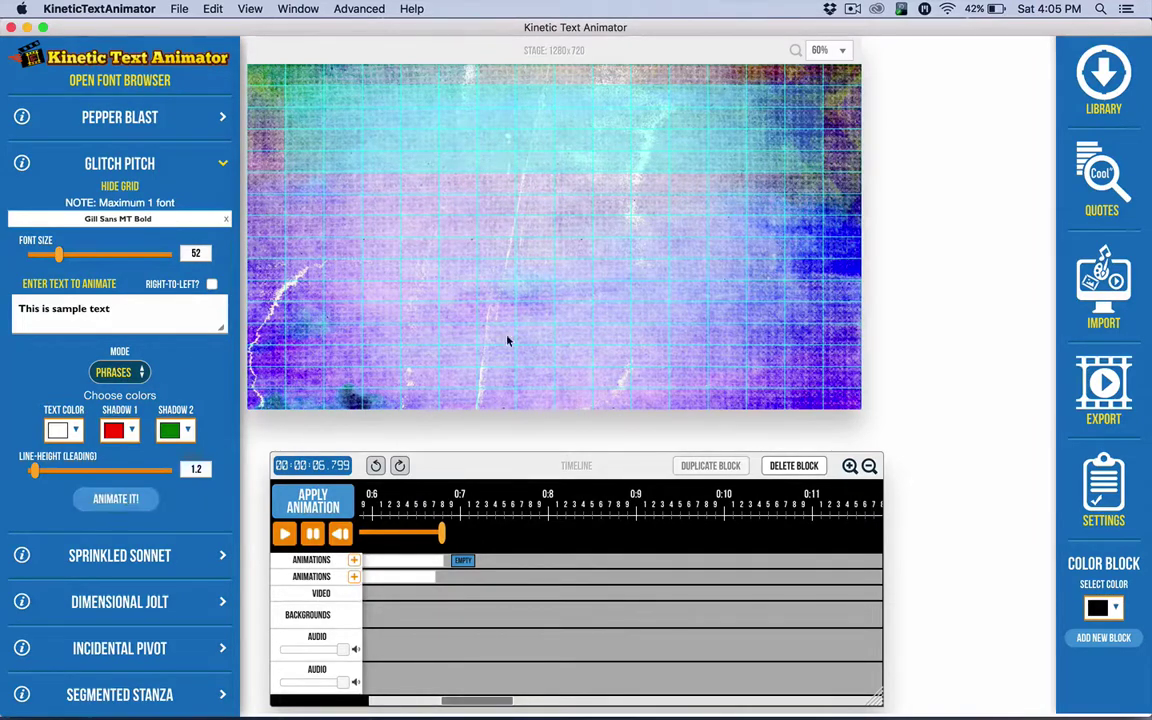
pyautogui.click(116, 498)
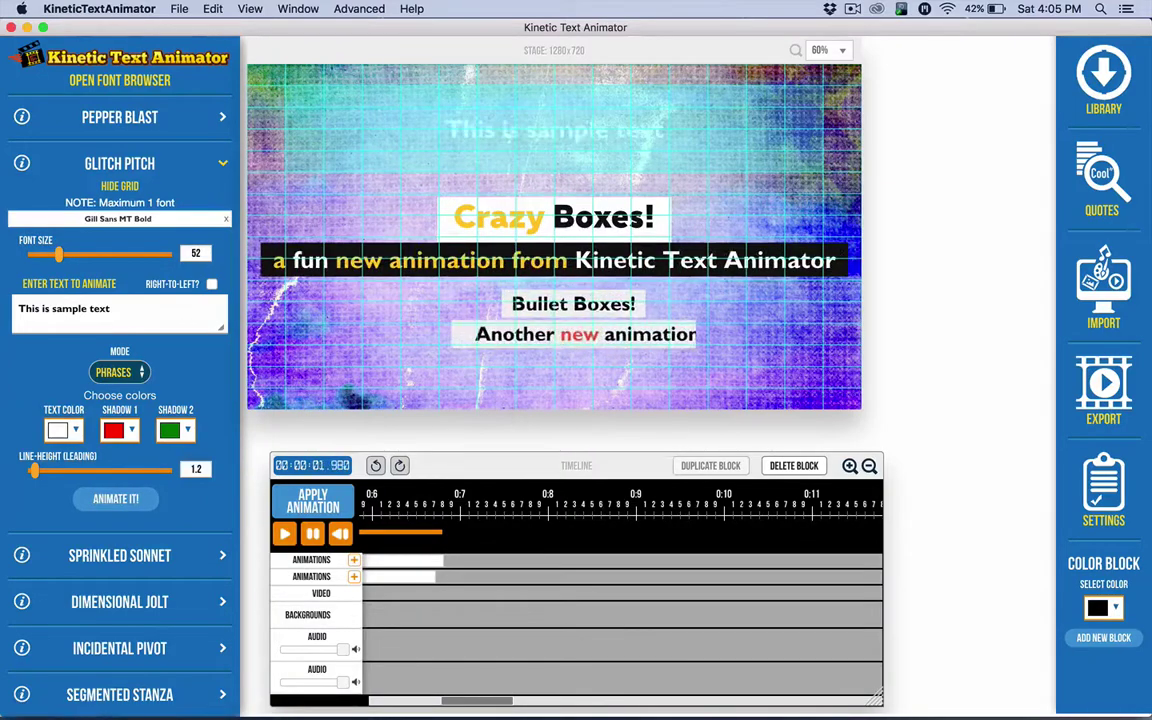
pyautogui.click(105, 184)
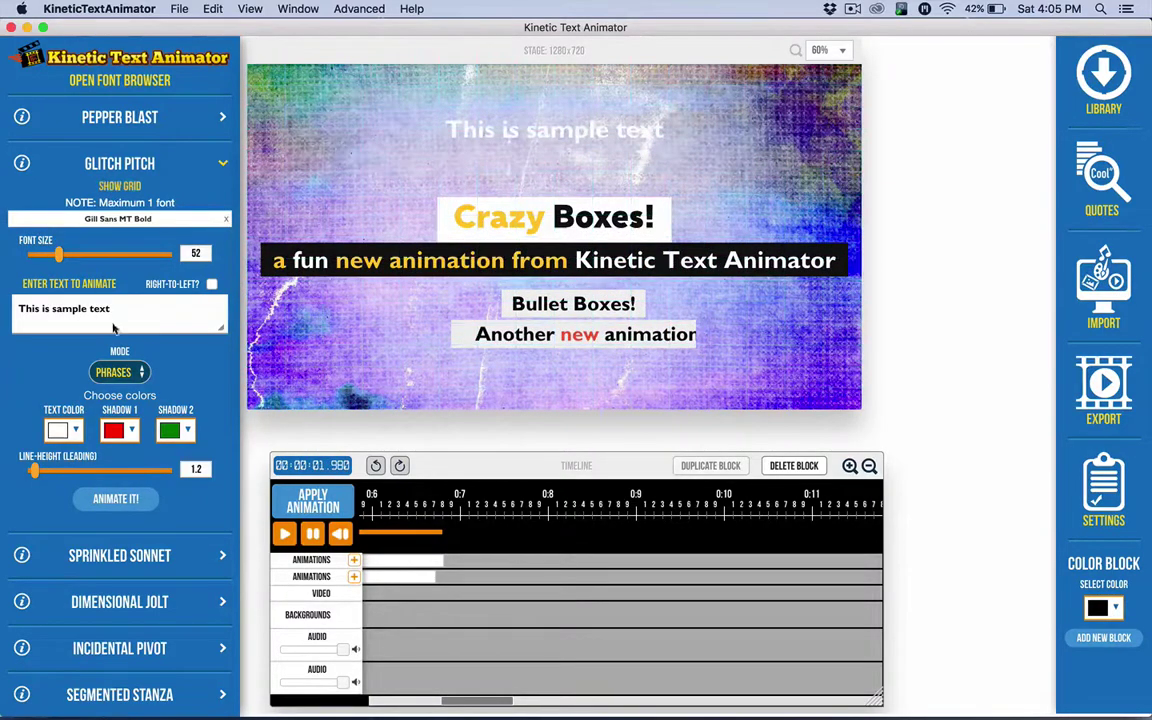
# - Slide the Glitch Pitch block to start around 0:6.9, after Crazy Boxes, and play the preview
pyautogui.click(340, 535)
pyautogui.moveTo(530, 566); pyautogui.dragTo(728, 576)
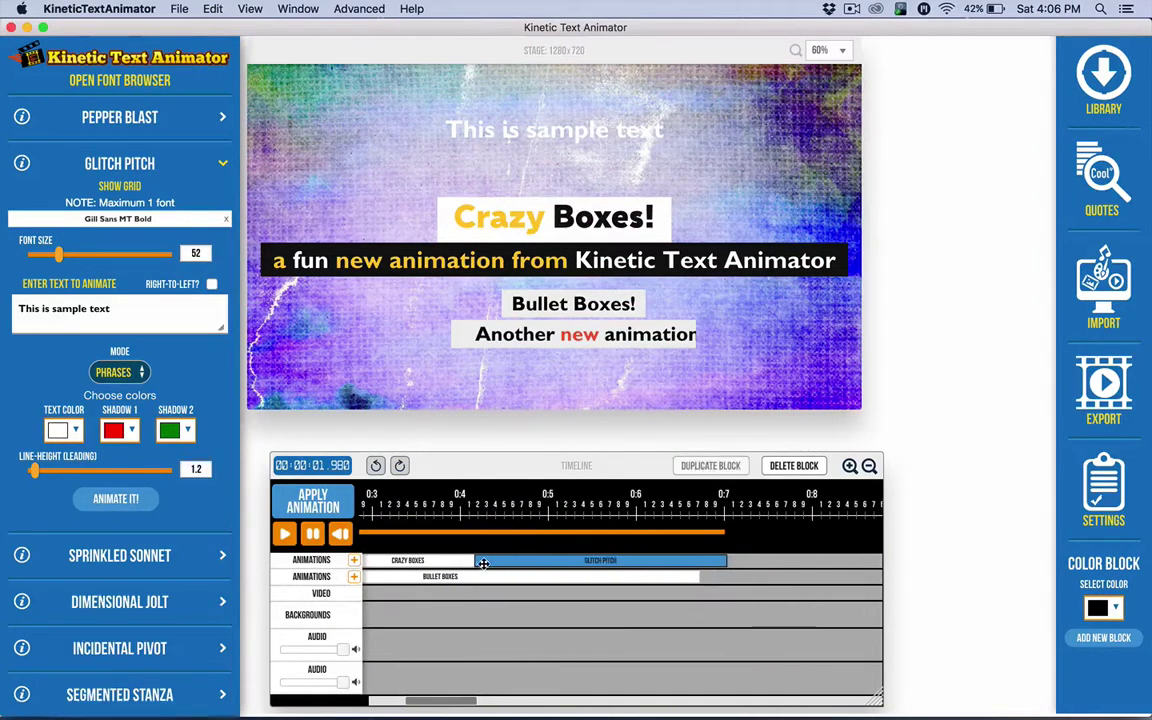
pyautogui.moveTo(487, 568); pyautogui.dragTo(706, 561)
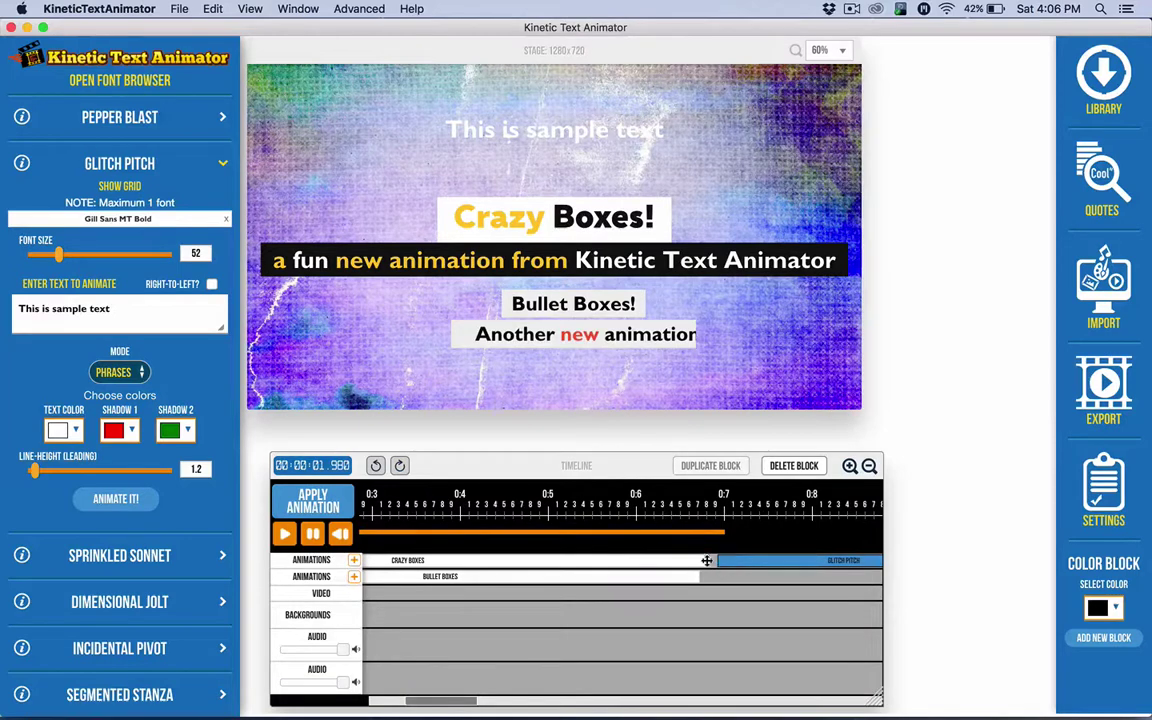
pyautogui.click(285, 534)
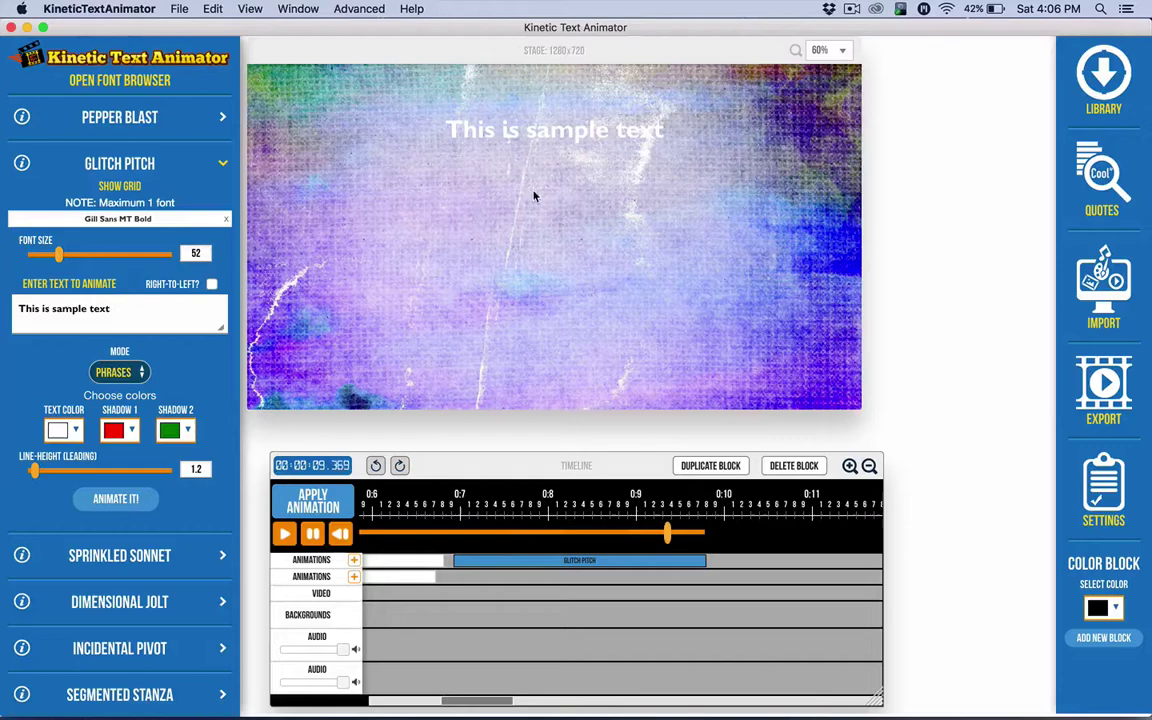
# - Search the media library for BUSINESS and scroll through the stock photo thumbnails
pyautogui.click(1104, 75)
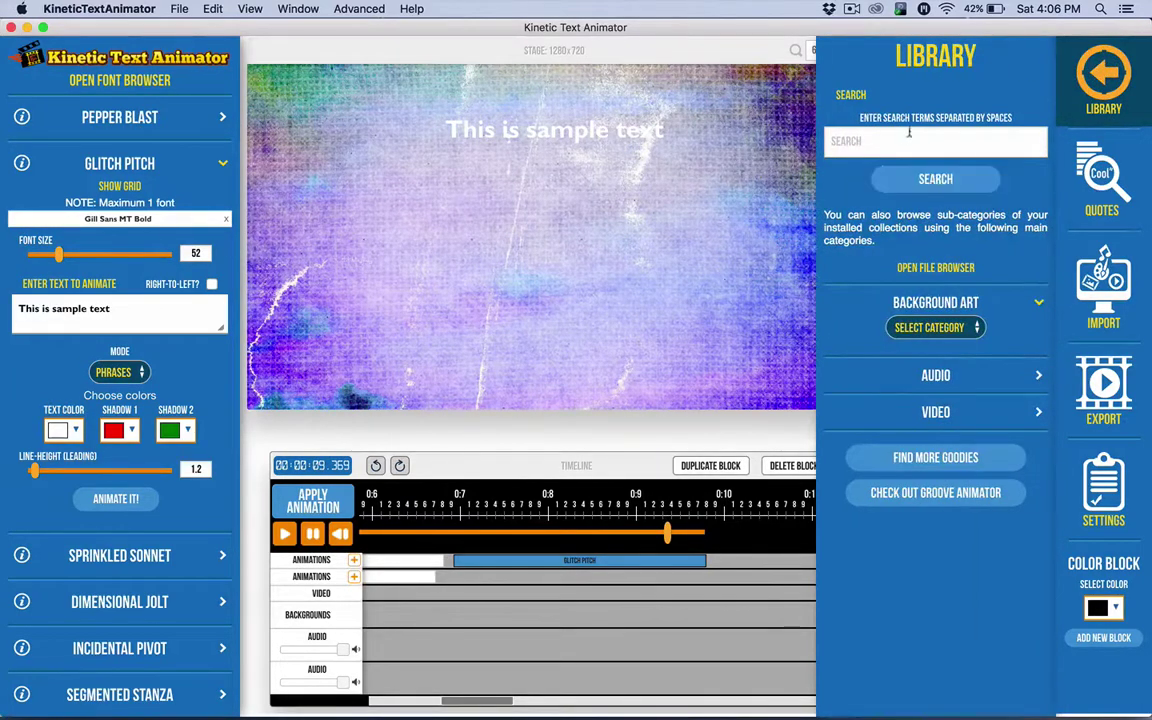
pyautogui.click(877, 144)
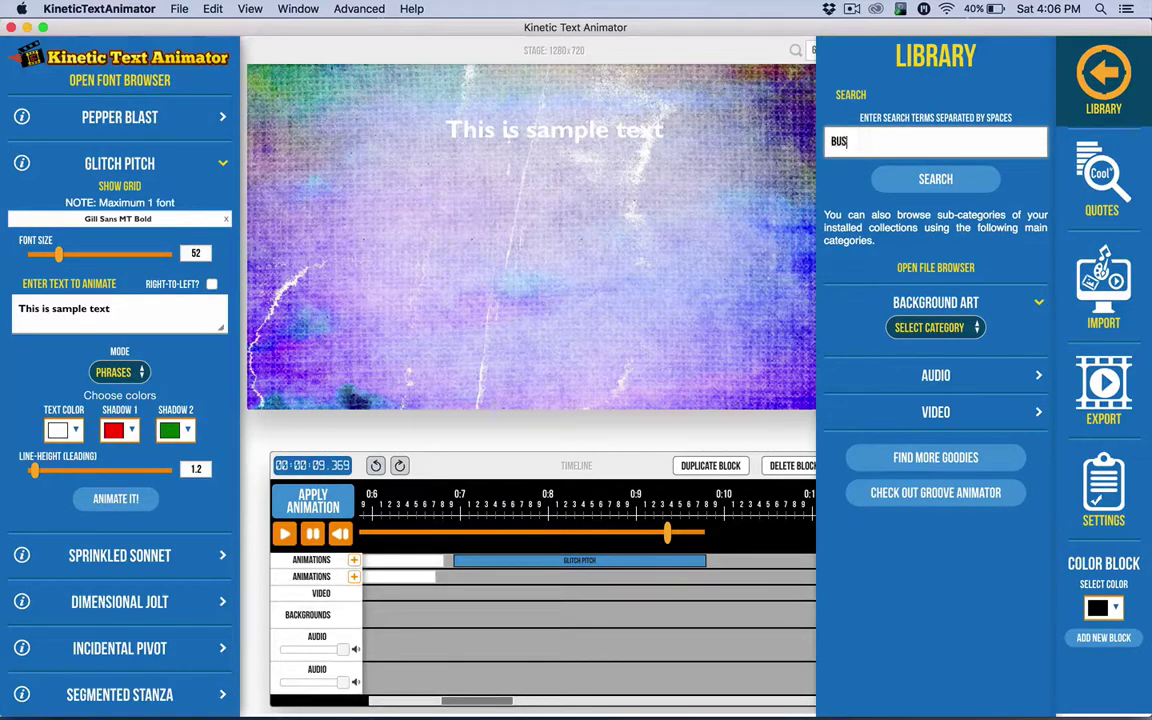
pyautogui.write('BUSINESS')
pyautogui.press('Return')
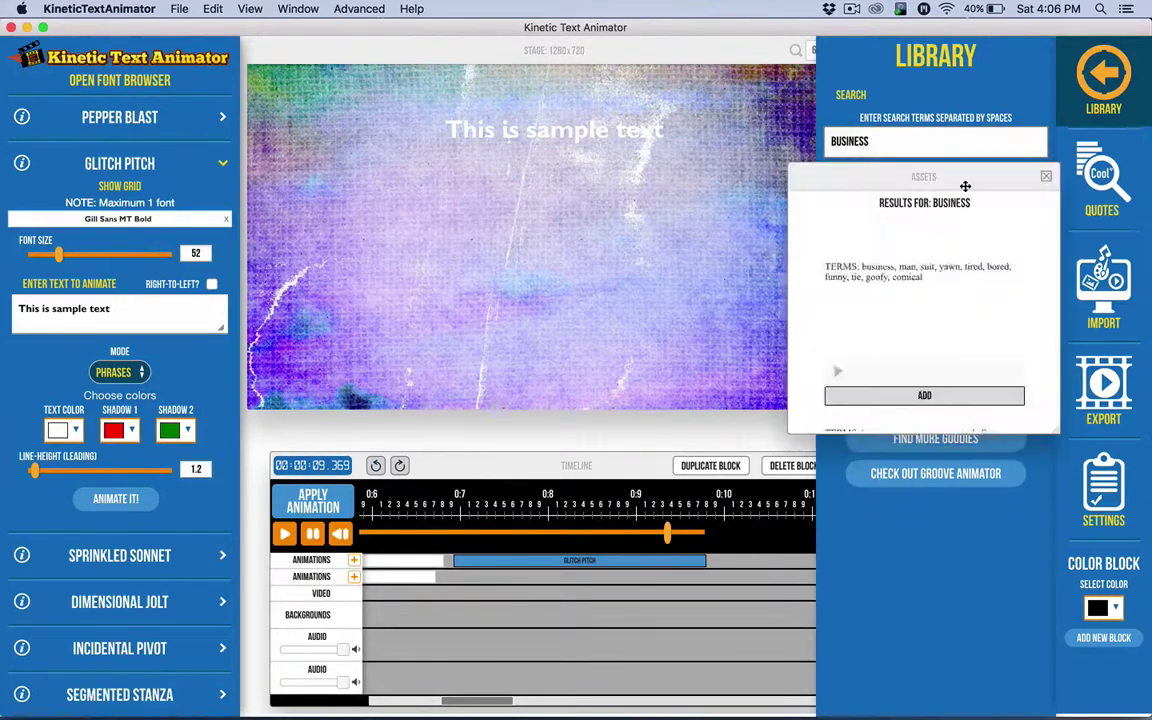
pyautogui.moveTo(876, 286)
pyautogui.scroll(-4, 900, 340)
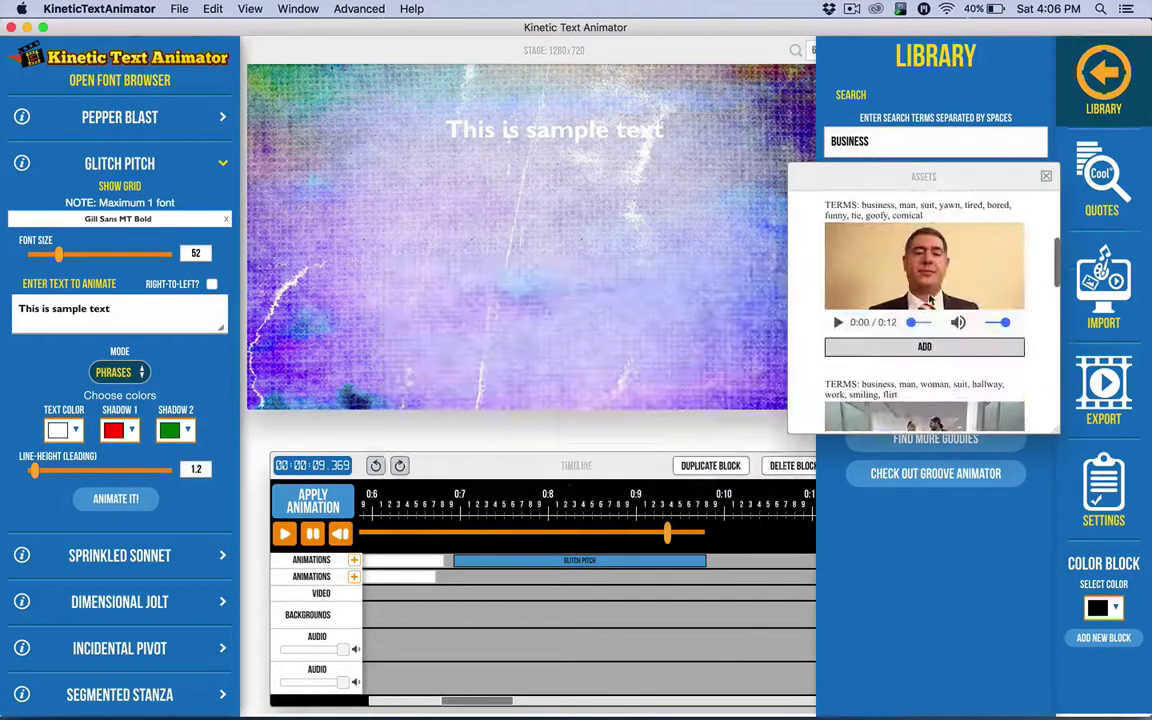
pyautogui.scroll(-5, 938, 393)
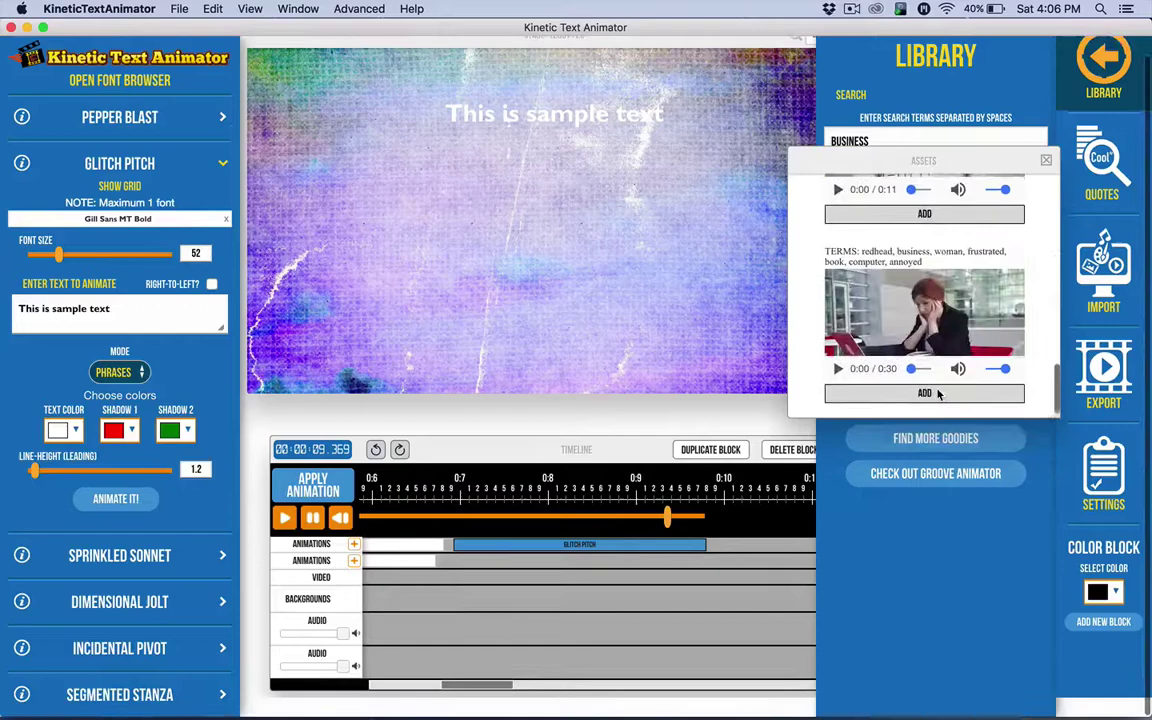
pyautogui.scroll(8, 935, 330)
pyautogui.scroll(-4, 927, 240)
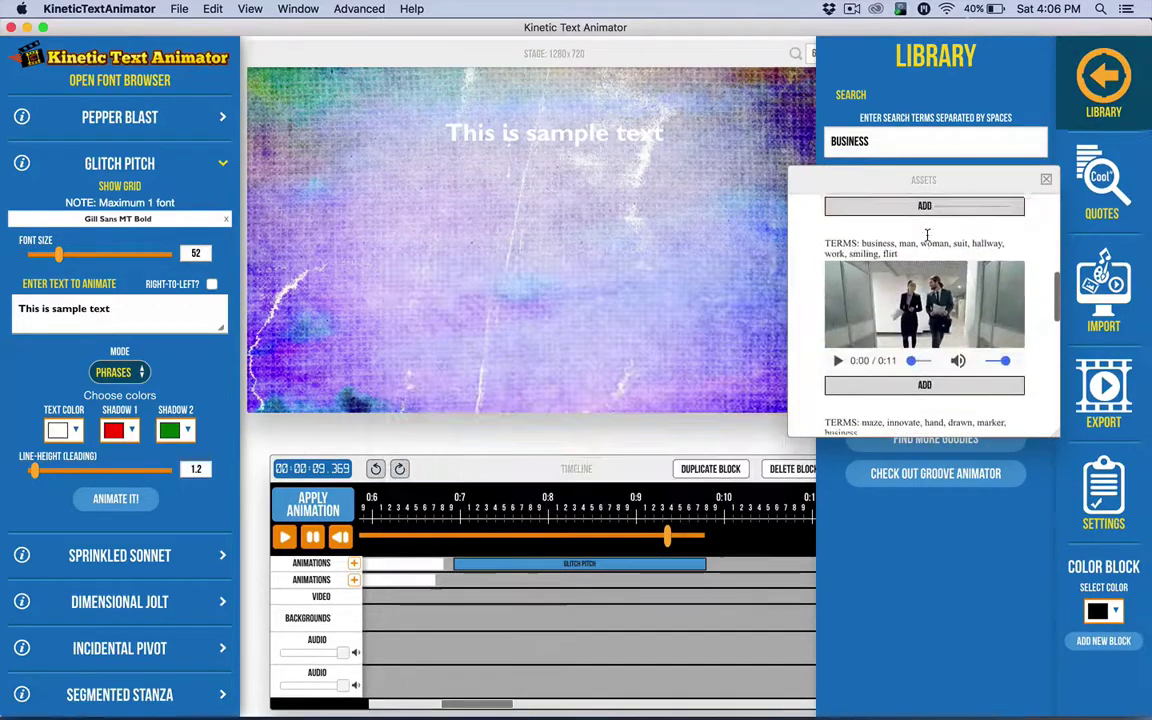
pyautogui.scroll(1, 925, 235)
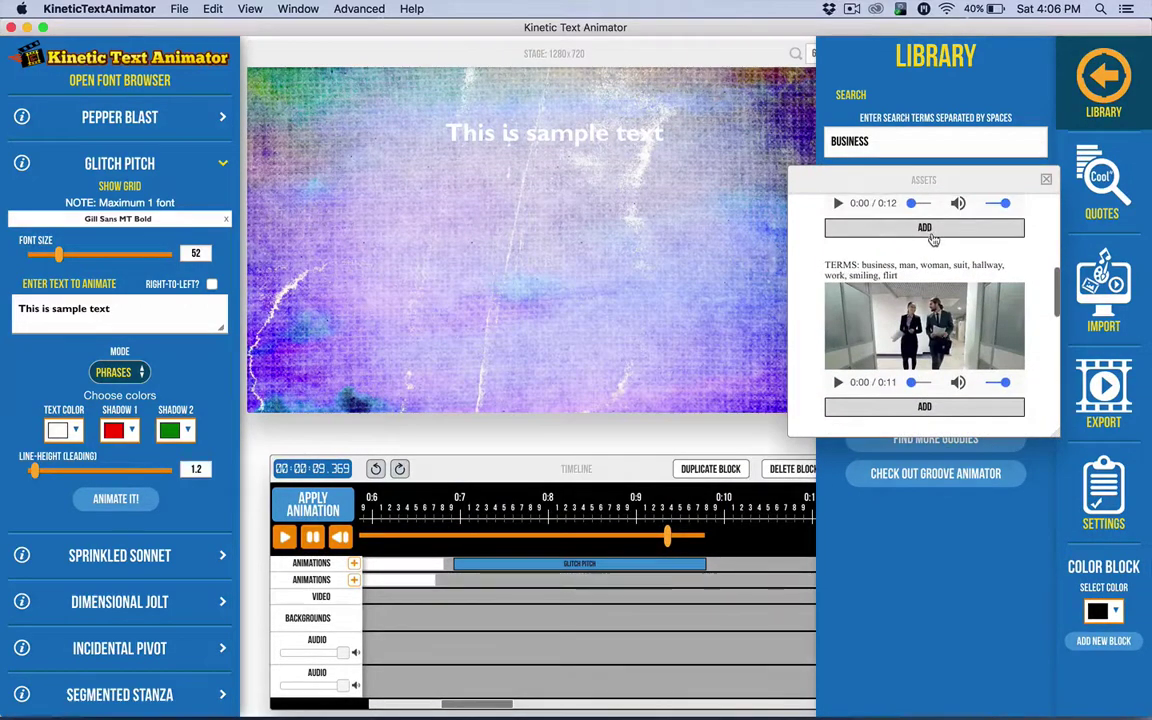
pyautogui.scroll(6, 930, 240)
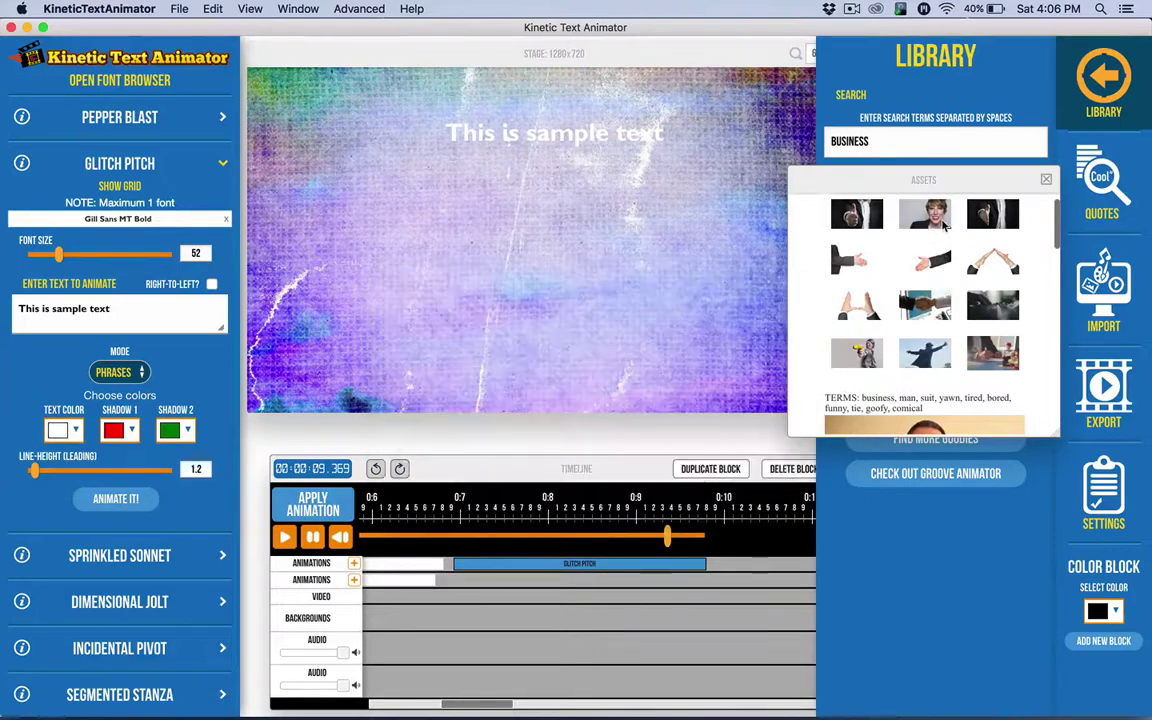
# - Drop the smiling businesswoman photo onto the stage and adjust its crop
pyautogui.moveTo(944, 226); pyautogui.dragTo(458, 165)
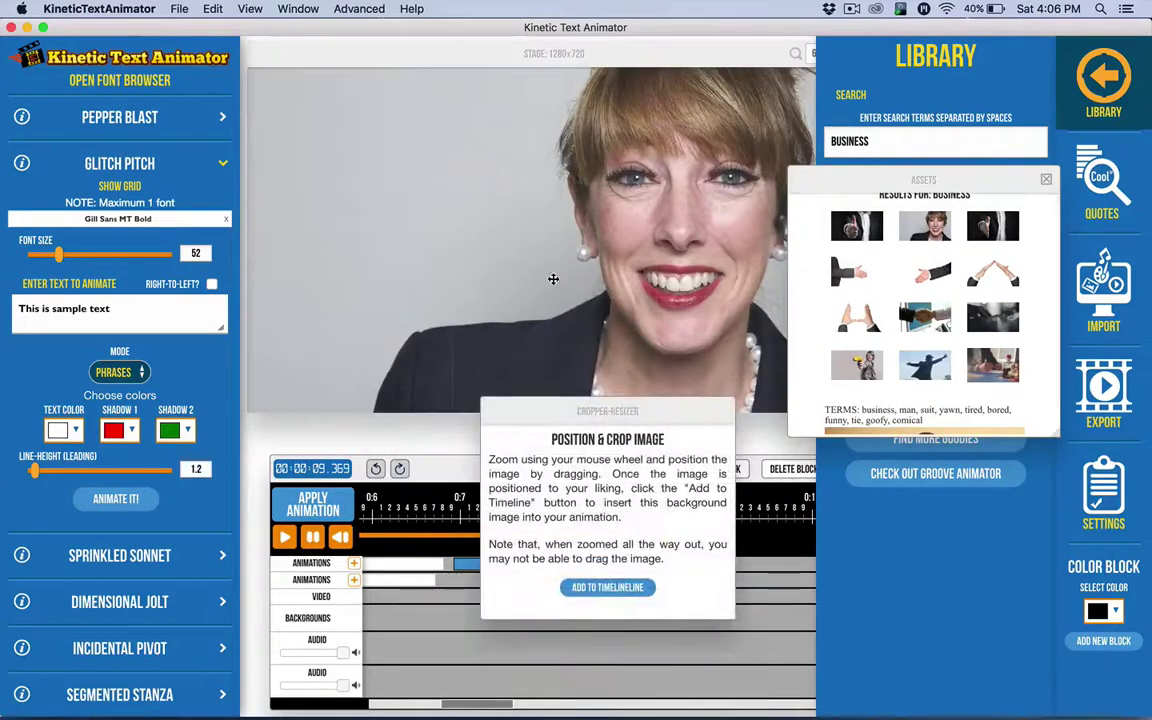
pyautogui.scroll(5, 545, 224)
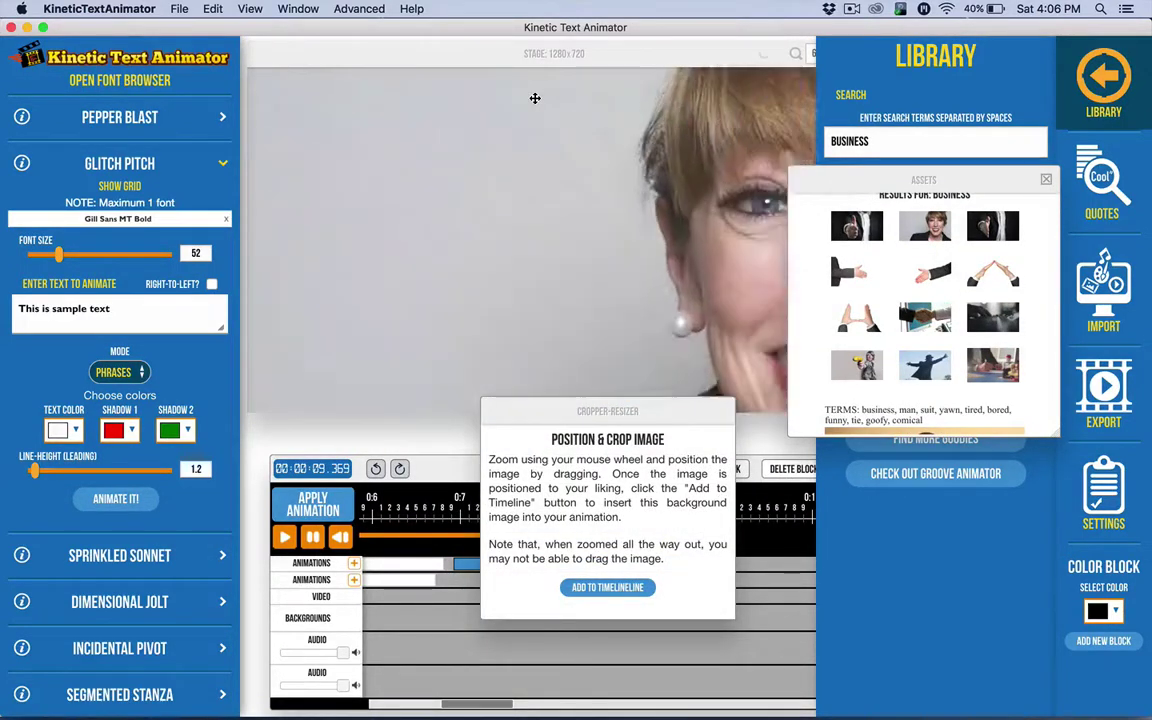
pyautogui.scroll(-3, 535, 98)
pyautogui.scroll(2, 535, 98)
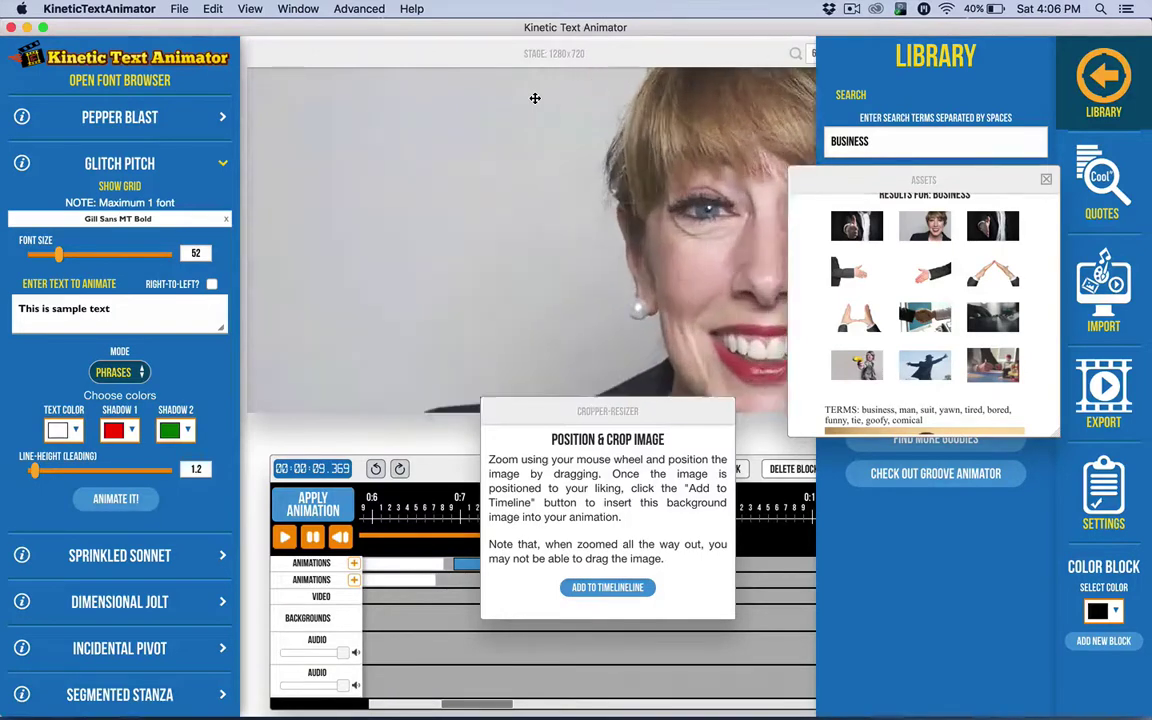
pyautogui.scroll(-2, 535, 98)
pyautogui.scroll(2, 535, 98)
pyautogui.scroll(-2, 535, 98)
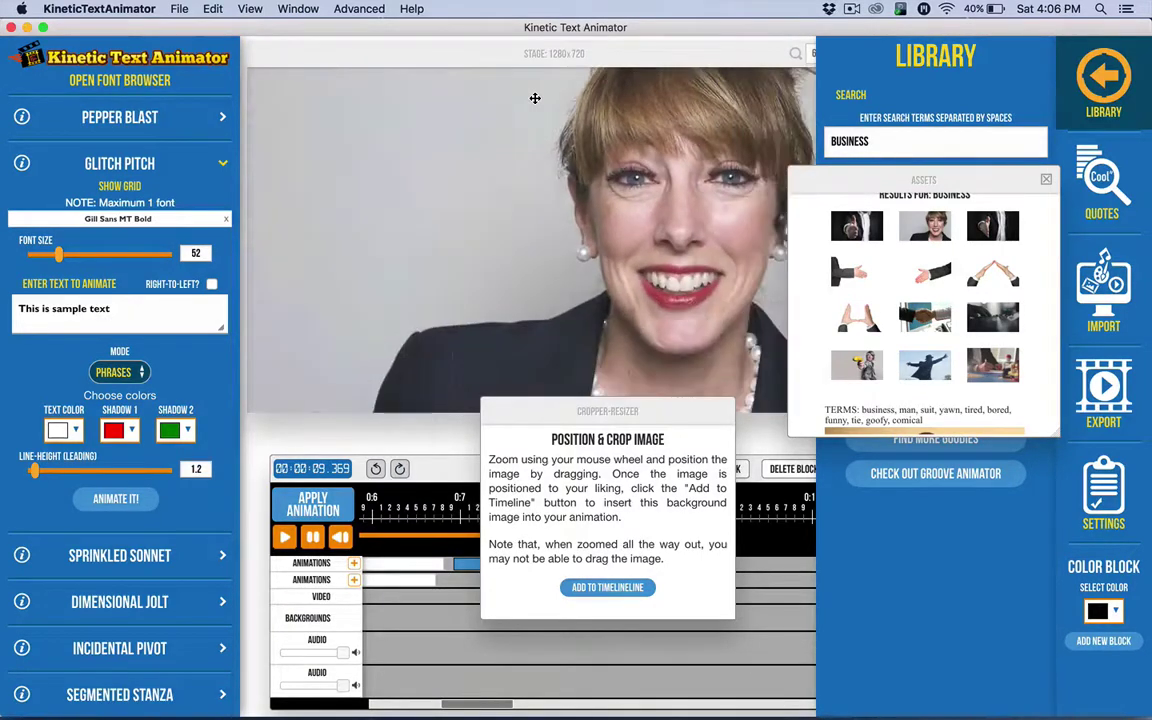
# - Add the cropped photo to the timeline, confirm the processing notice, and close the business results
pyautogui.click(618, 588)
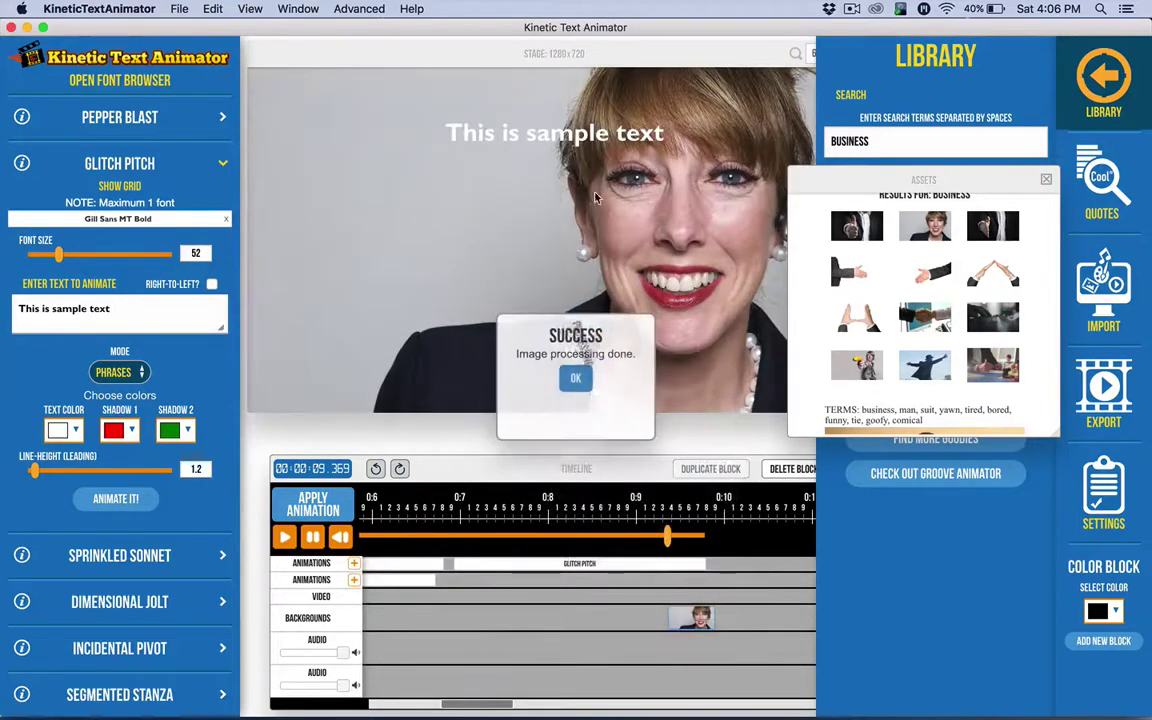
pyautogui.click(568, 386)
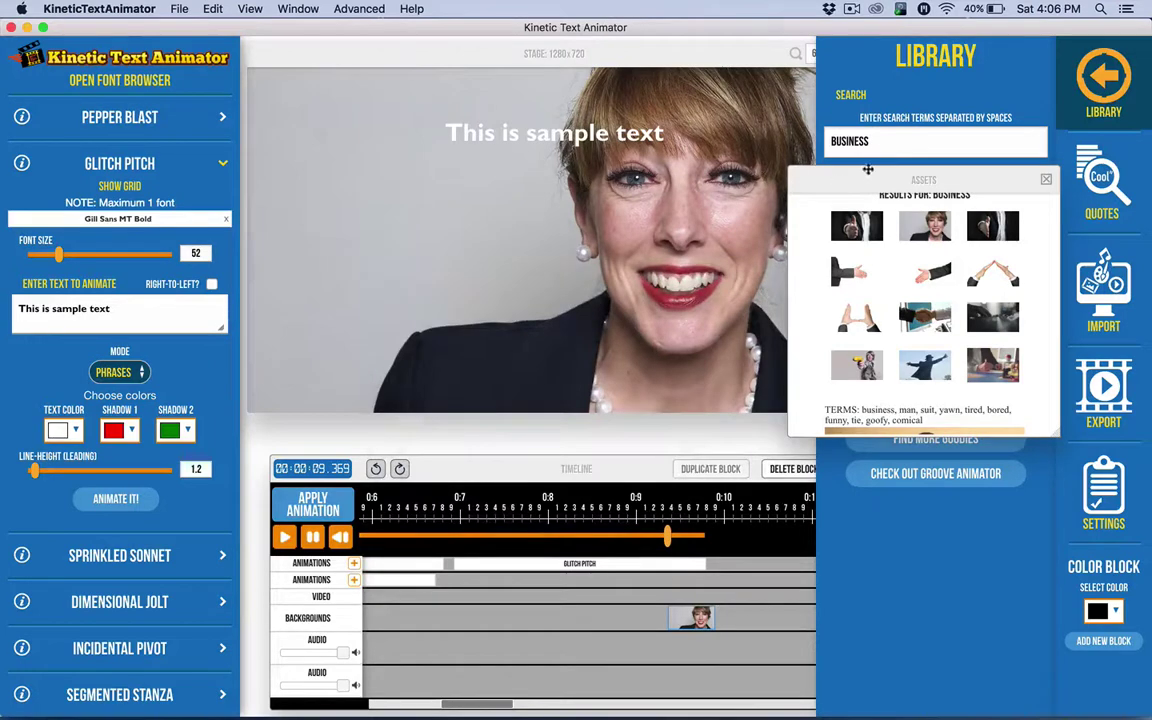
pyautogui.click(1048, 179)
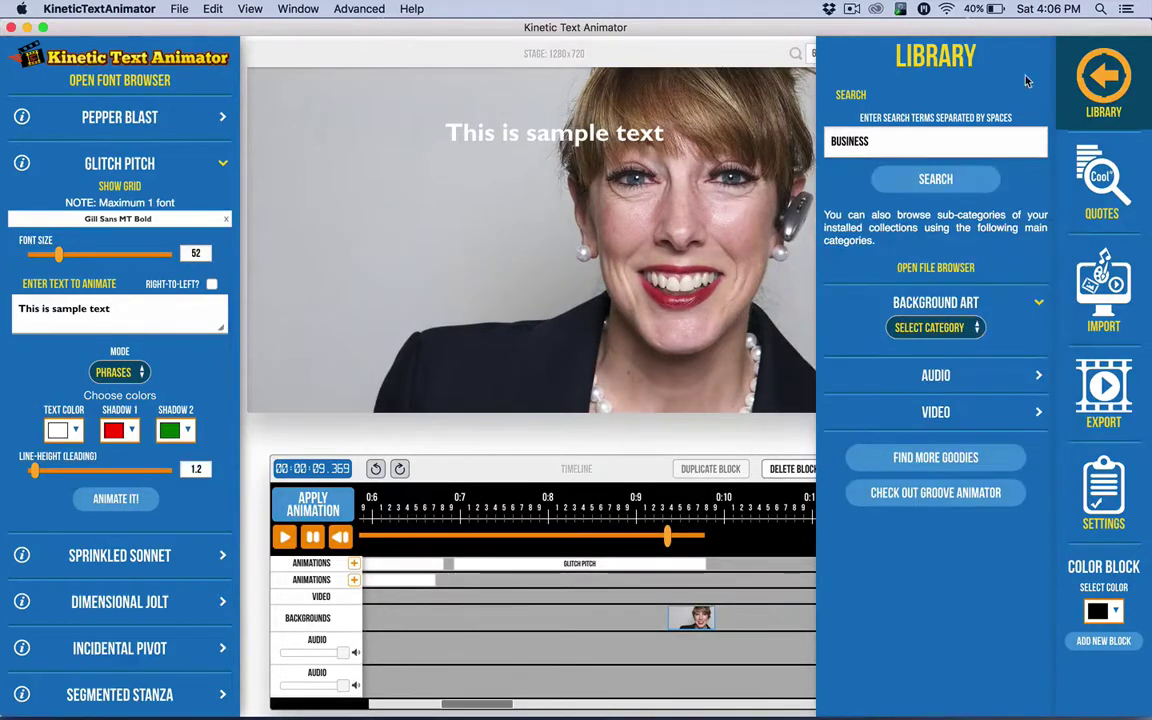
# - Close the library and move the businesswoman background to start around 0:6.5
pyautogui.click(1104, 80)
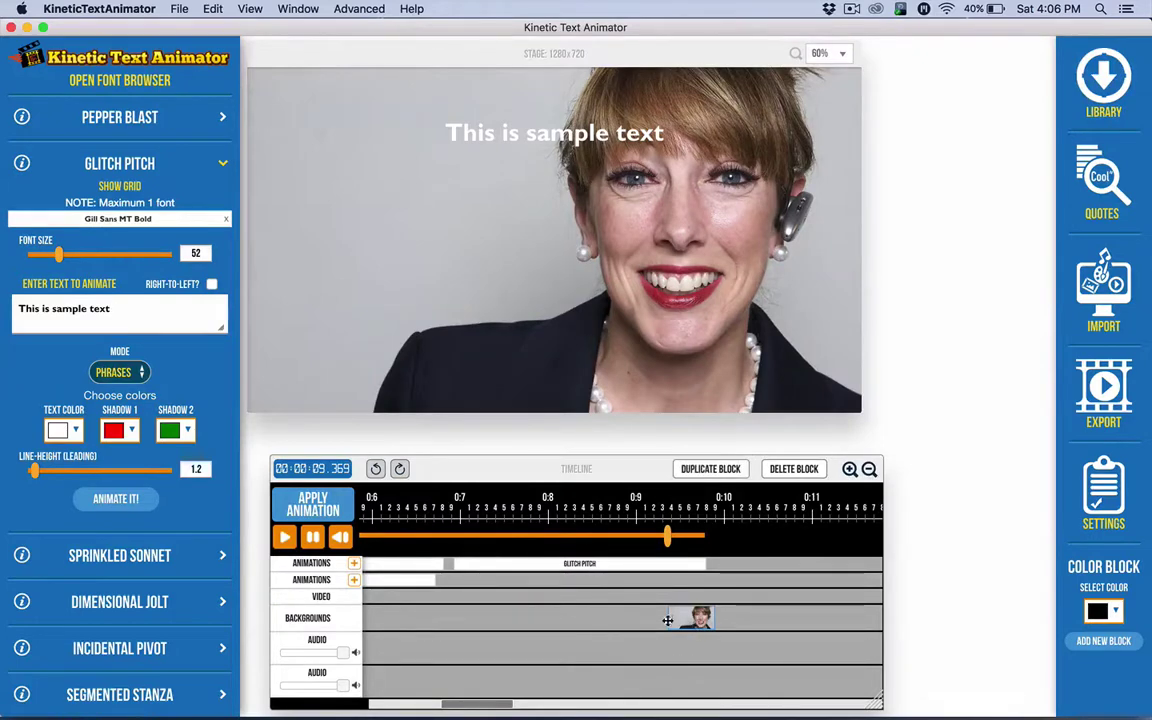
pyautogui.moveTo(667, 621); pyautogui.dragTo(420, 620)
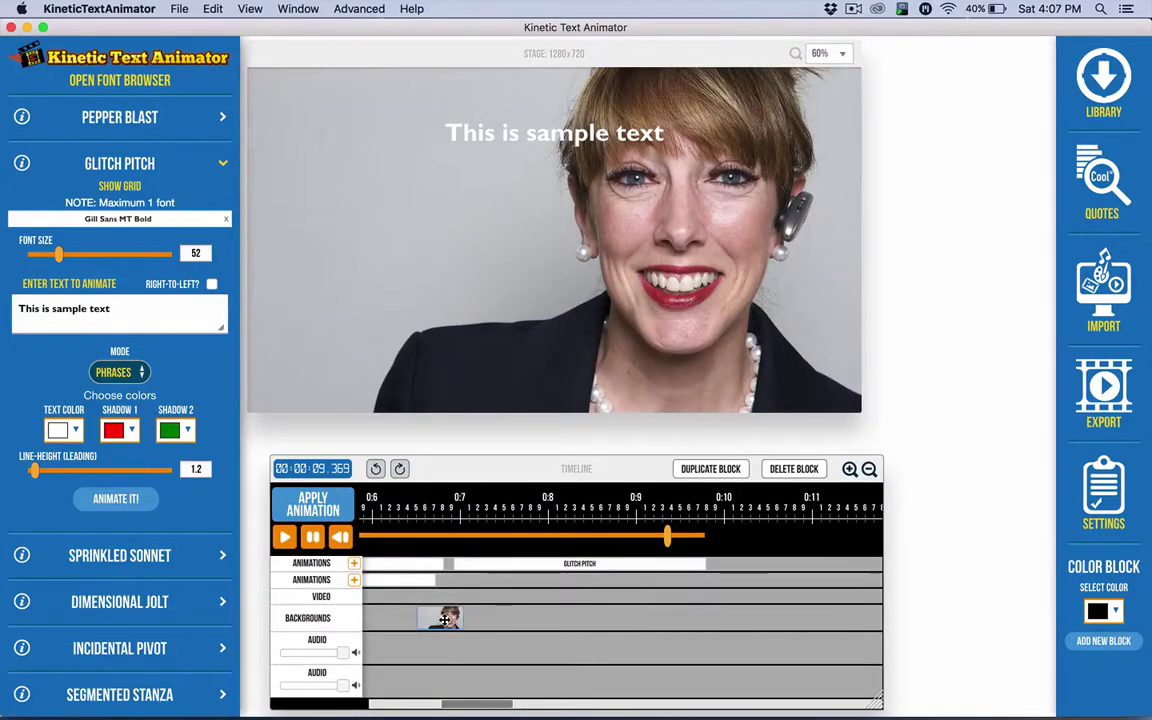
pyautogui.click(445, 537)
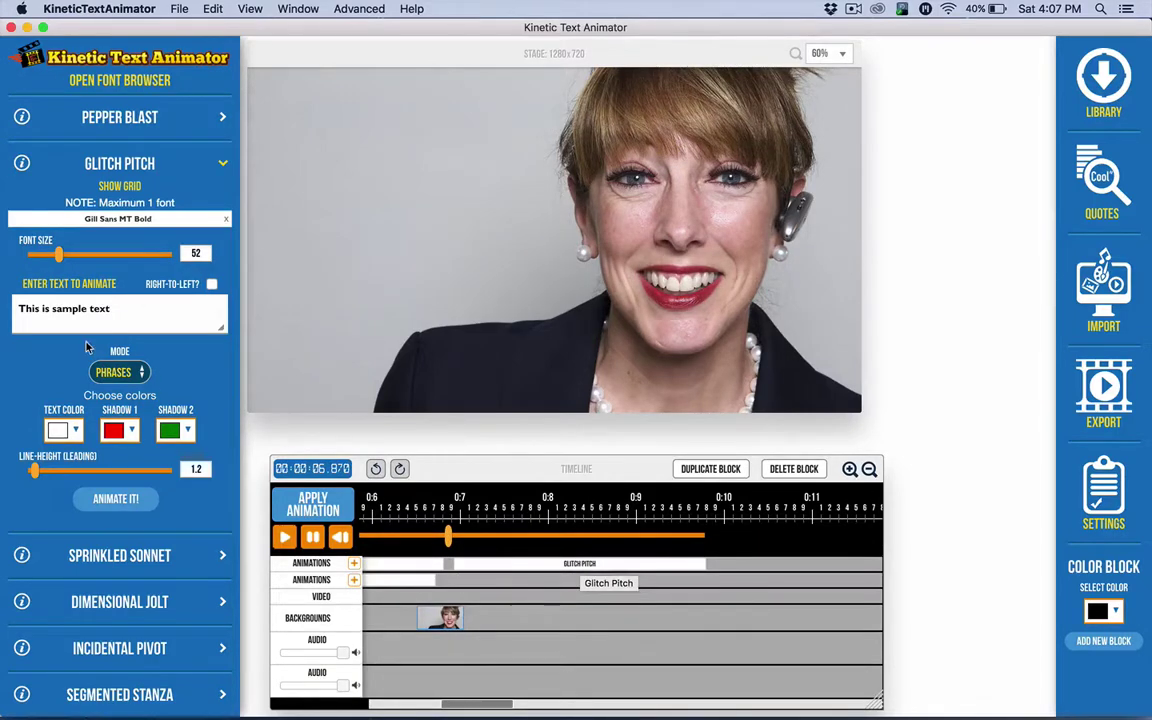
# - Collapse the Glitch Pitch settings and rewind the playhead to the start
pyautogui.click(125, 170)
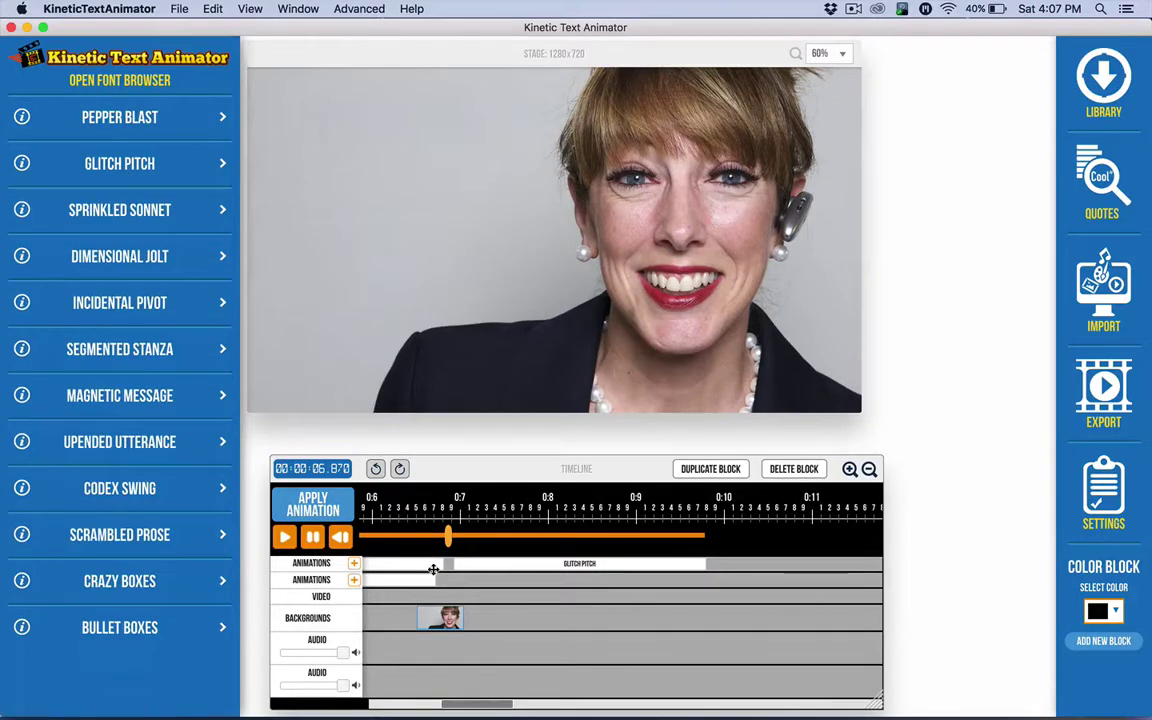
pyautogui.click(376, 538)
pyautogui.hscroll(-3, 376, 540)
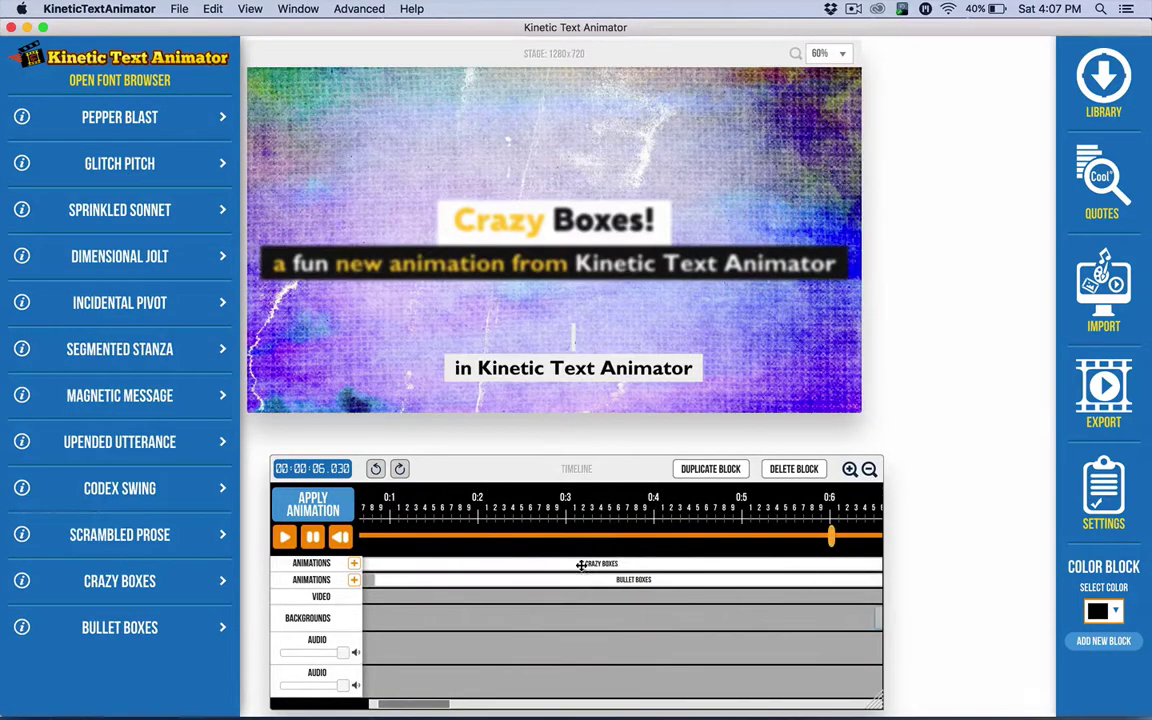